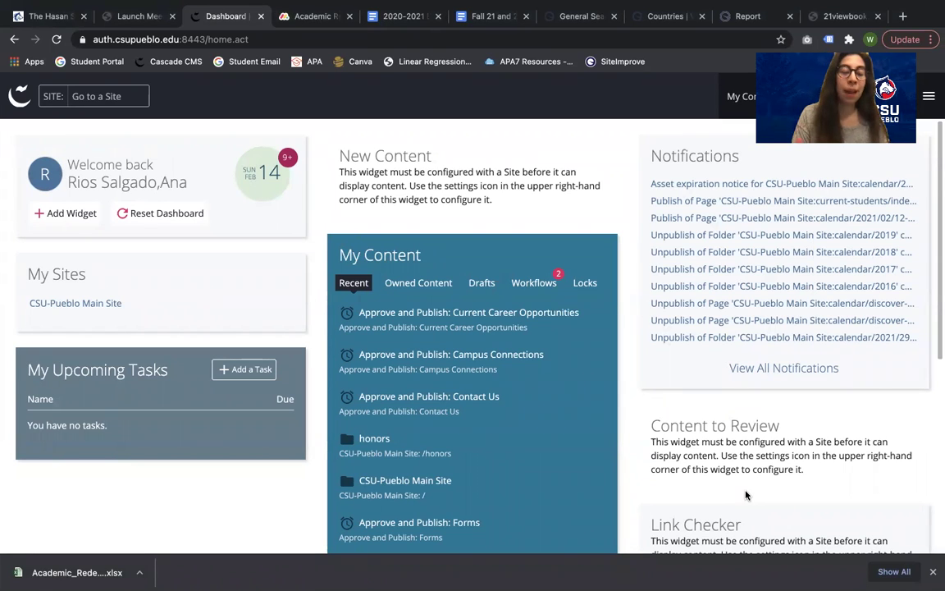
Open the CSU-Pueblo Main Site and go to its residence-life-and-housing folder.
{"action": "left_click", "coordinate": [127, 105]}
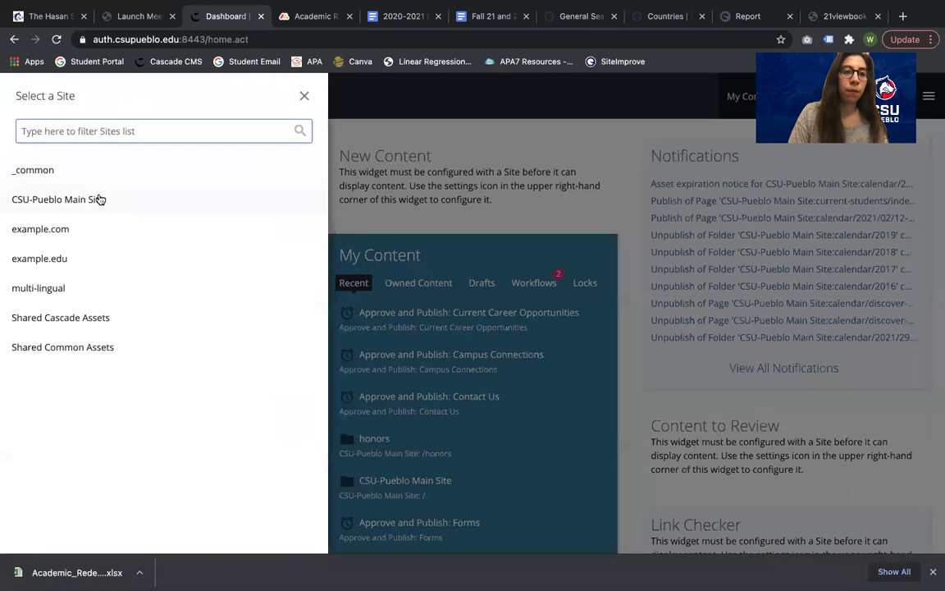
{"action": "left_click", "coordinate": [97, 200]}
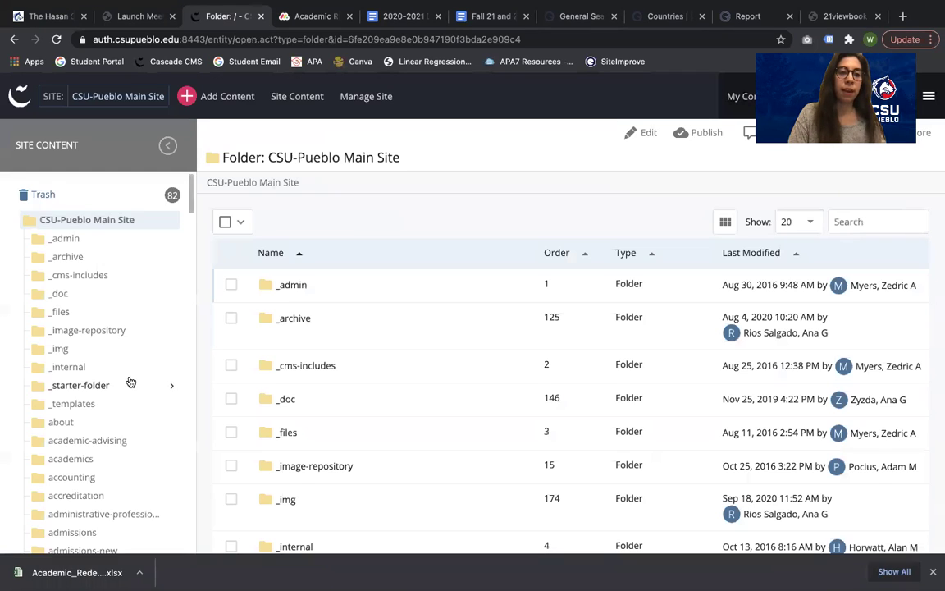
{"action": "scroll", "coordinate": [131, 382], "scroll_direction": "down", "scroll_amount": 10}
{"action": "scroll", "coordinate": [131, 382], "scroll_direction": "down", "scroll_amount": 15}
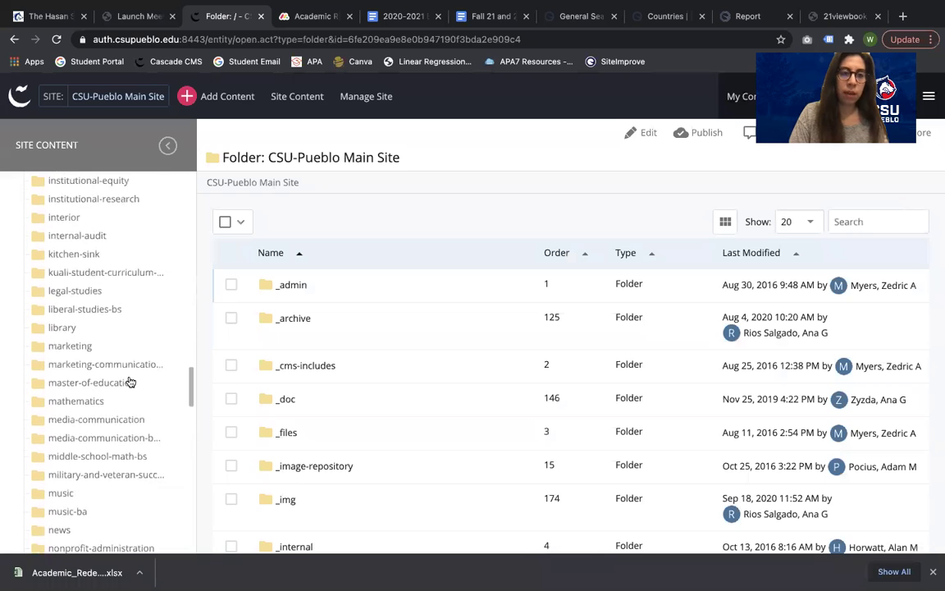
{"action": "scroll", "coordinate": [131, 381], "scroll_direction": "down", "scroll_amount": 15}
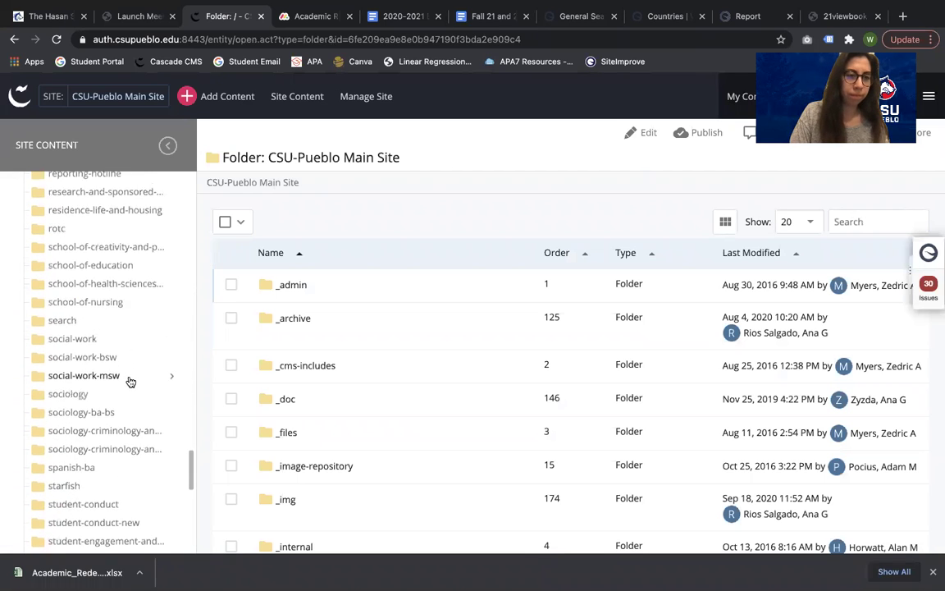
{"action": "scroll", "coordinate": [130, 382], "scroll_direction": "down", "scroll_amount": 3}
{"action": "scroll", "coordinate": [131, 381], "scroll_direction": "up", "scroll_amount": 10}
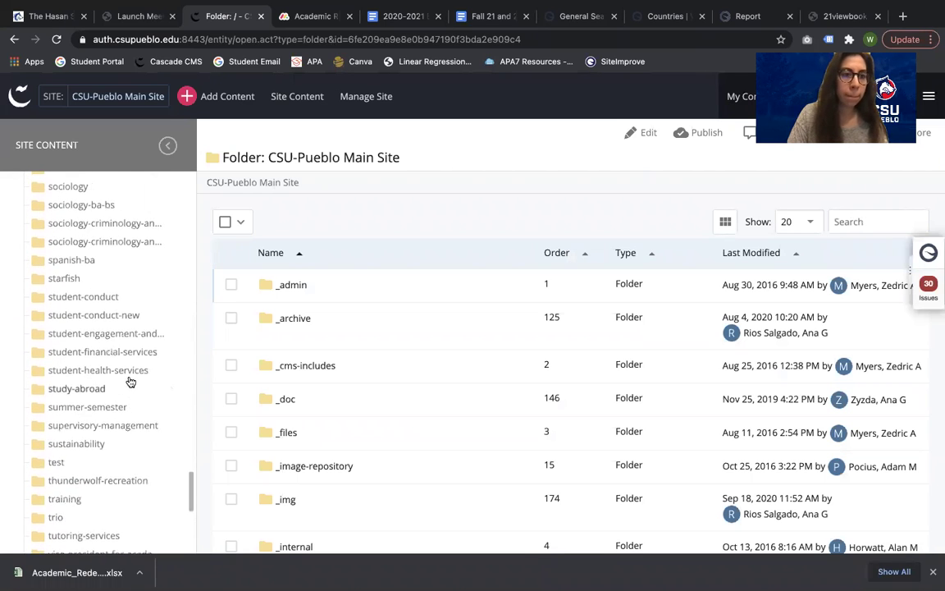
{"action": "scroll", "coordinate": [131, 381], "scroll_direction": "up", "scroll_amount": 5}
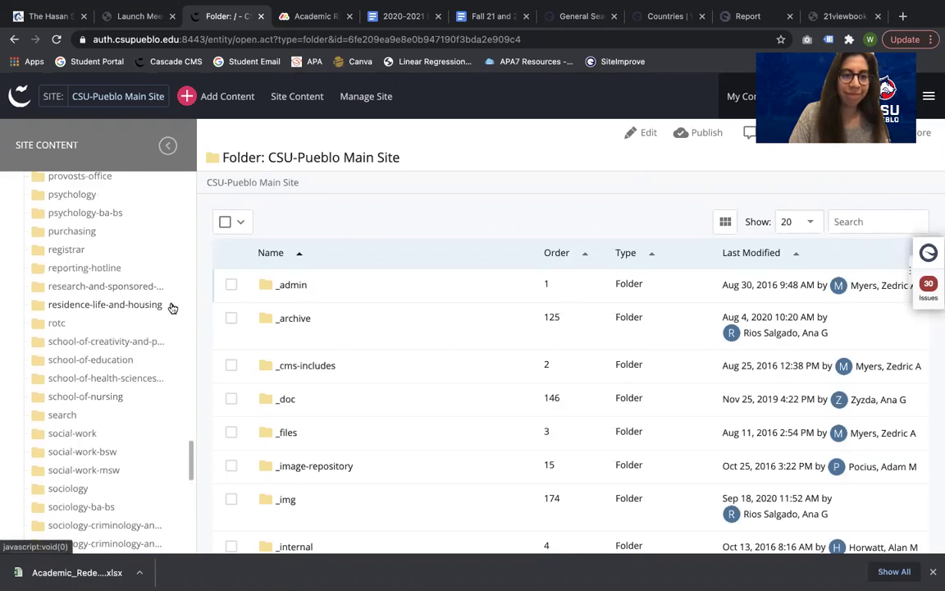
{"action": "left_click", "coordinate": [170, 306]}
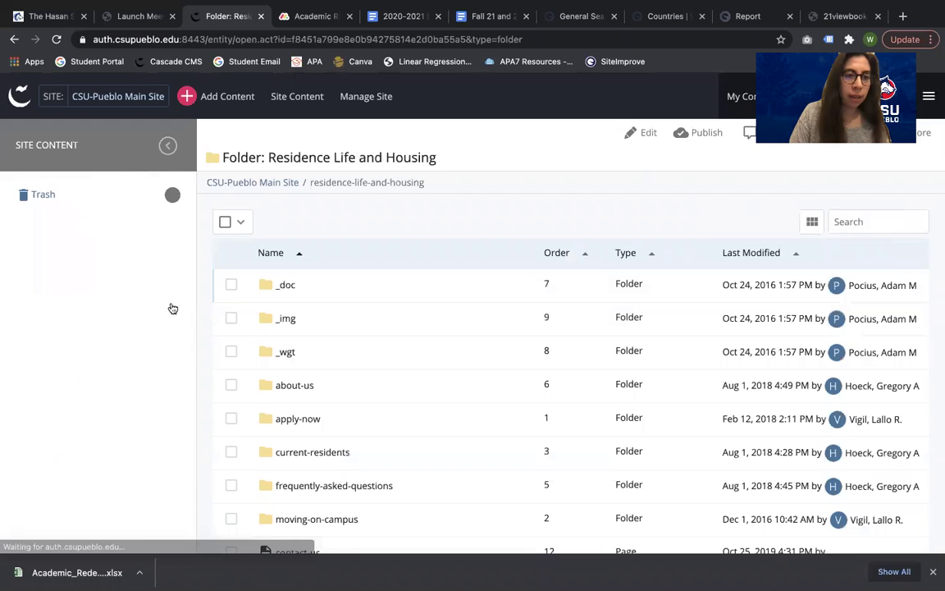
Open the index page inside the frequently-asked-questions folder and look through its list of questions.
{"action": "scroll", "coordinate": [144, 366], "scroll_direction": "down", "scroll_amount": 3}
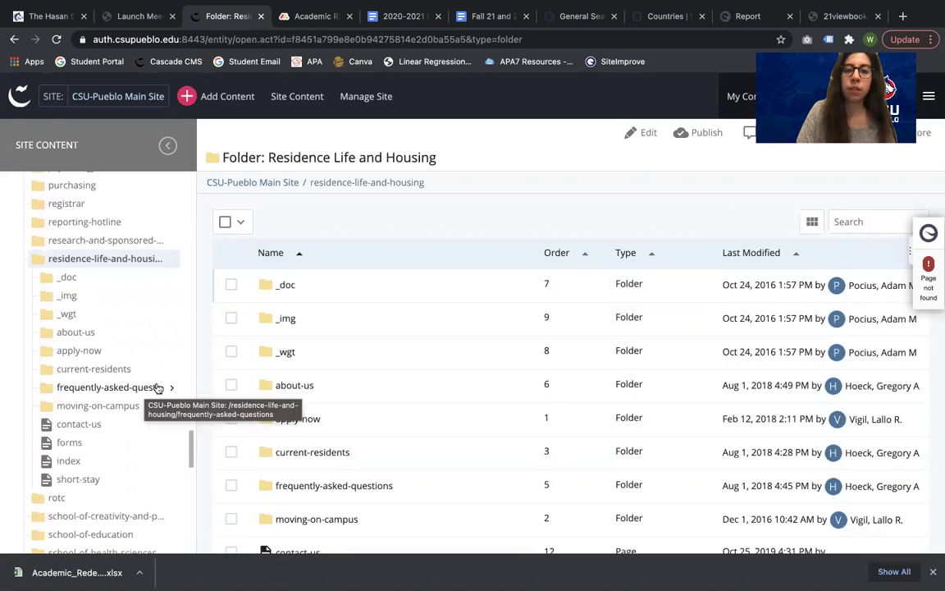
{"action": "left_click", "coordinate": [127, 389]}
{"action": "scroll", "coordinate": [102, 401], "scroll_direction": "down", "scroll_amount": 1}
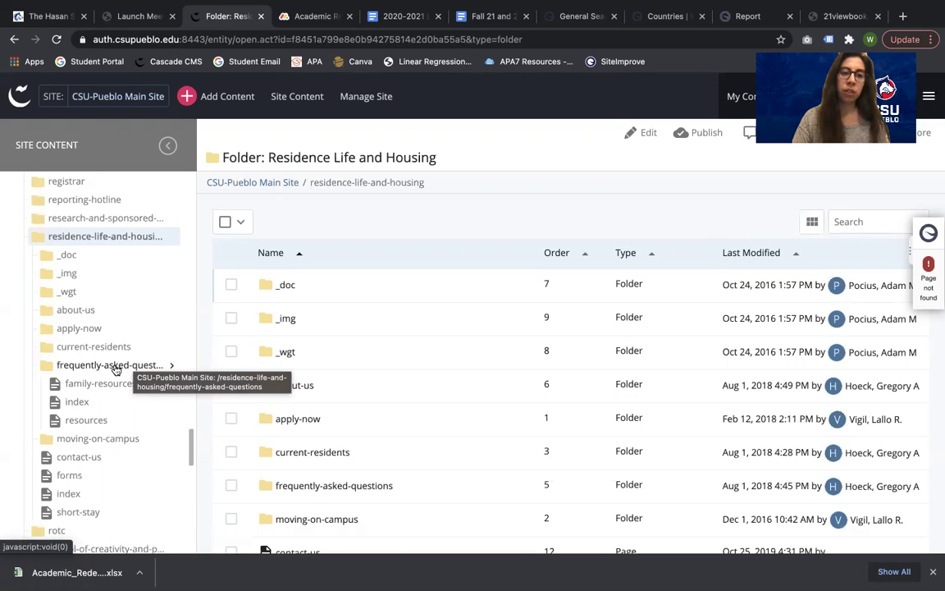
{"action": "left_click", "coordinate": [80, 403]}
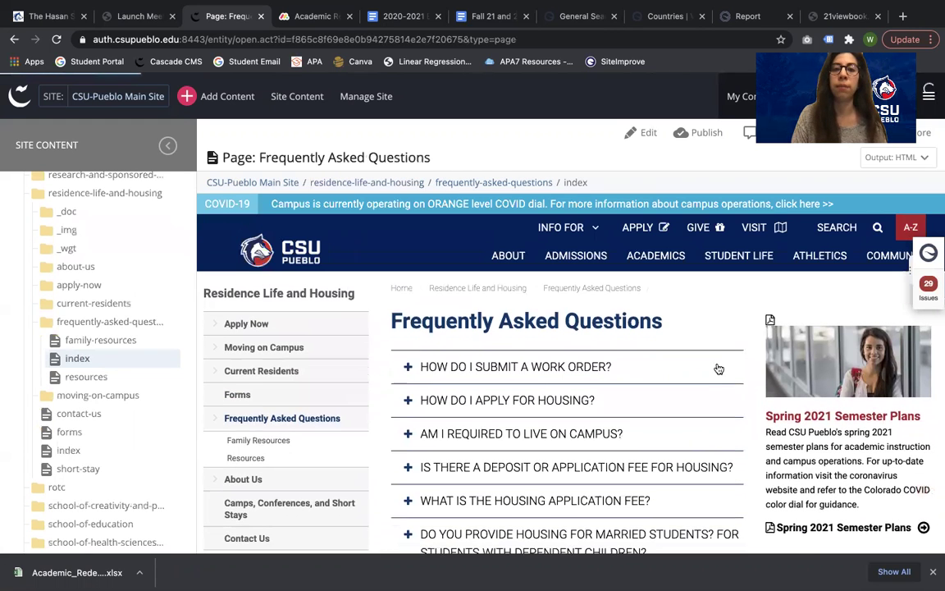
{"action": "scroll", "coordinate": [707, 374], "scroll_direction": "down", "scroll_amount": 2}
{"action": "scroll", "coordinate": [707, 374], "scroll_direction": "up", "scroll_amount": 1}
{"action": "scroll", "coordinate": [707, 373], "scroll_direction": "down", "scroll_amount": 10}
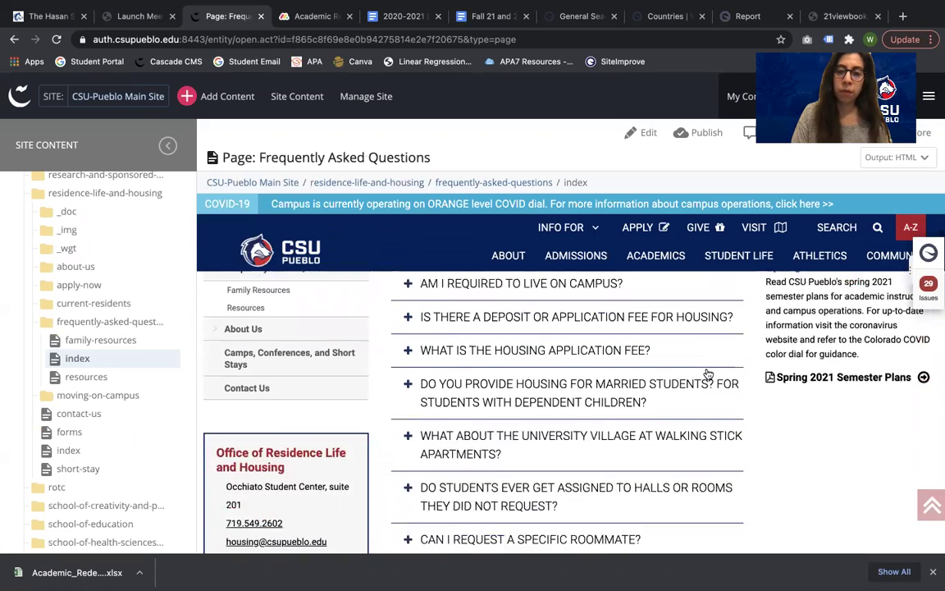
{"action": "scroll", "coordinate": [708, 374], "scroll_direction": "up", "scroll_amount": 1}
{"action": "scroll", "coordinate": [708, 373], "scroll_direction": "up", "scroll_amount": 10}
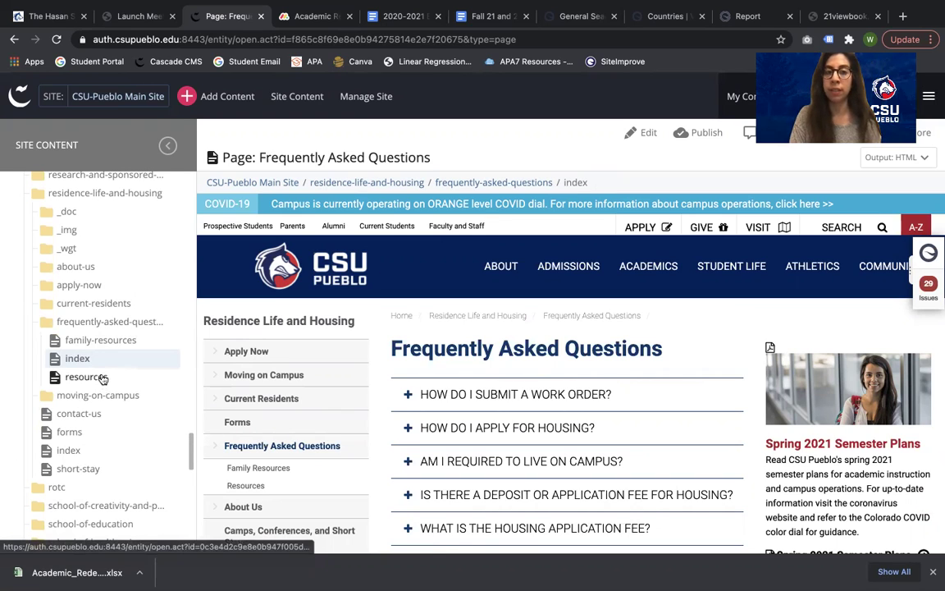
Unpublish the frequently-asked-questions folder from the Production and Staging destinations.
{"action": "right_click", "coordinate": [103, 321]}
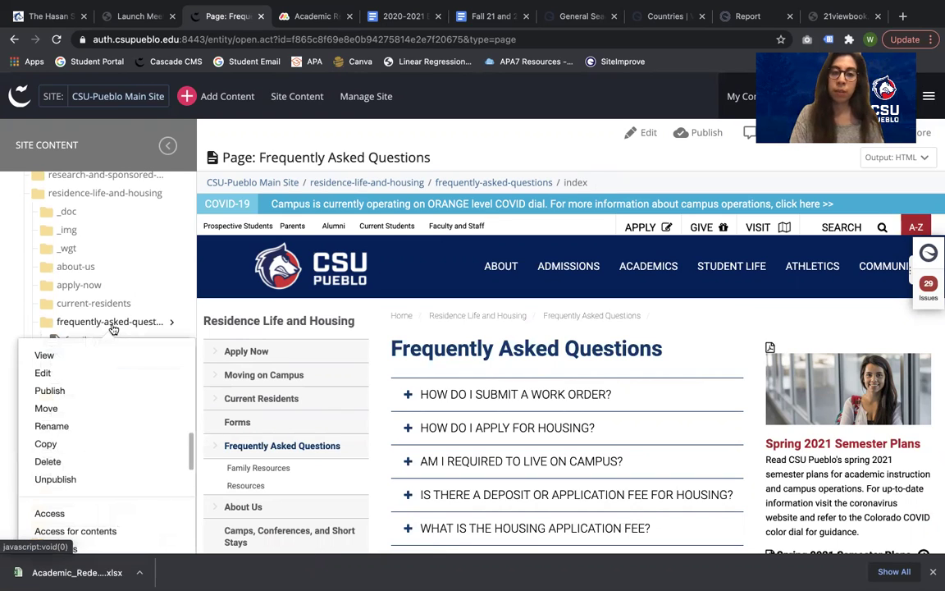
{"action": "scroll", "coordinate": [93, 397], "scroll_direction": "down", "scroll_amount": 5}
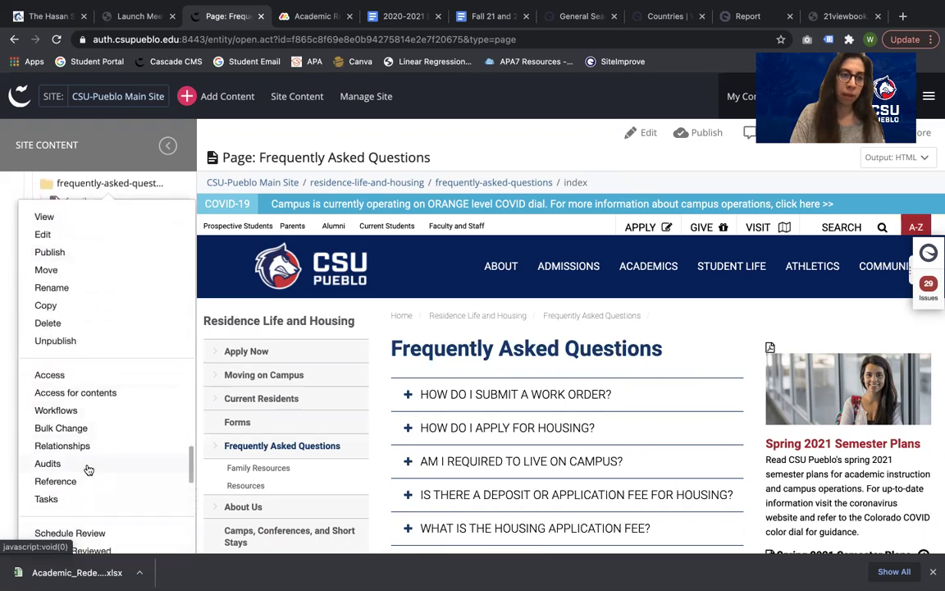
{"action": "scroll", "coordinate": [88, 470], "scroll_direction": "down", "scroll_amount": 2}
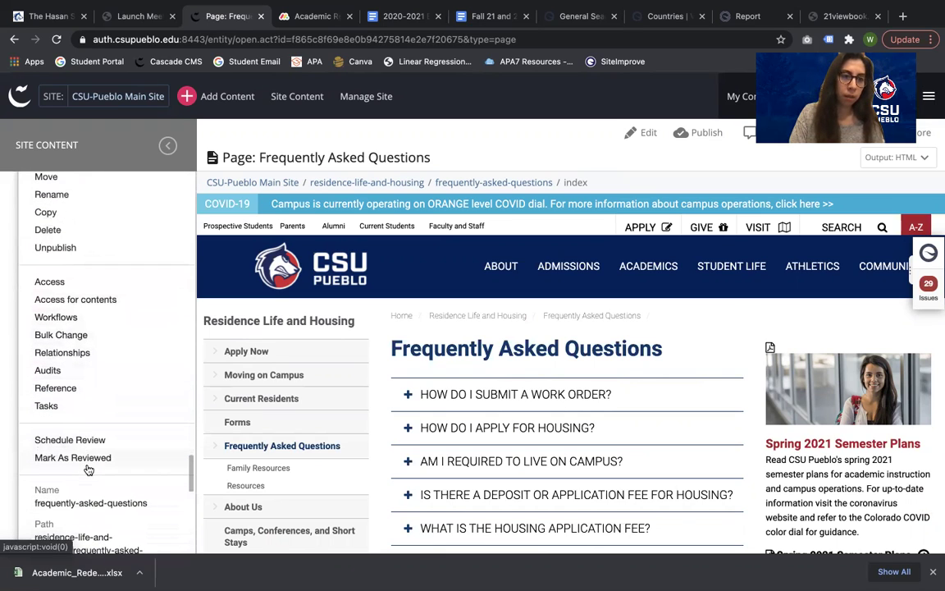
{"action": "scroll", "coordinate": [88, 471], "scroll_direction": "up", "scroll_amount": 2}
{"action": "left_click", "coordinate": [72, 326]}
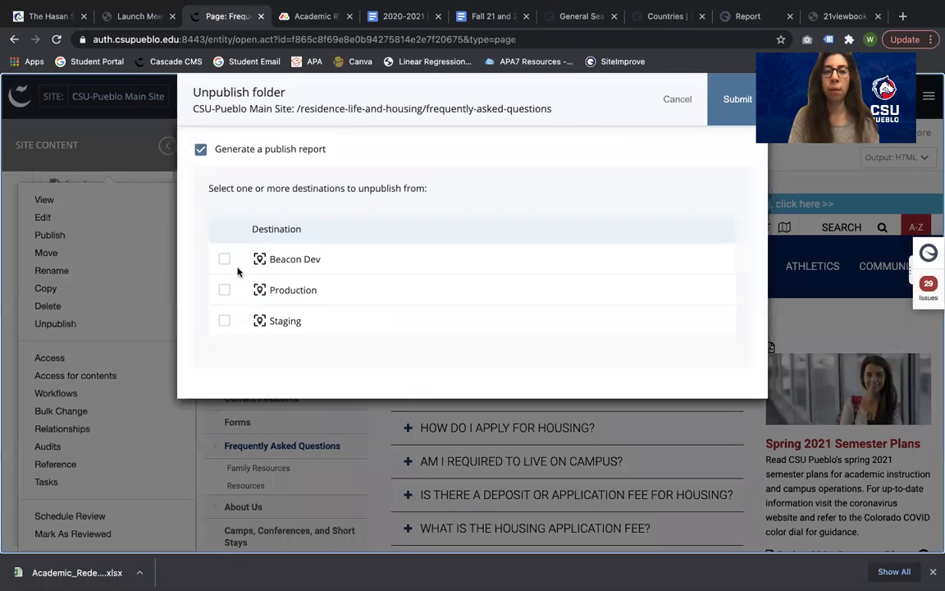
{"action": "left_click", "coordinate": [225, 291]}
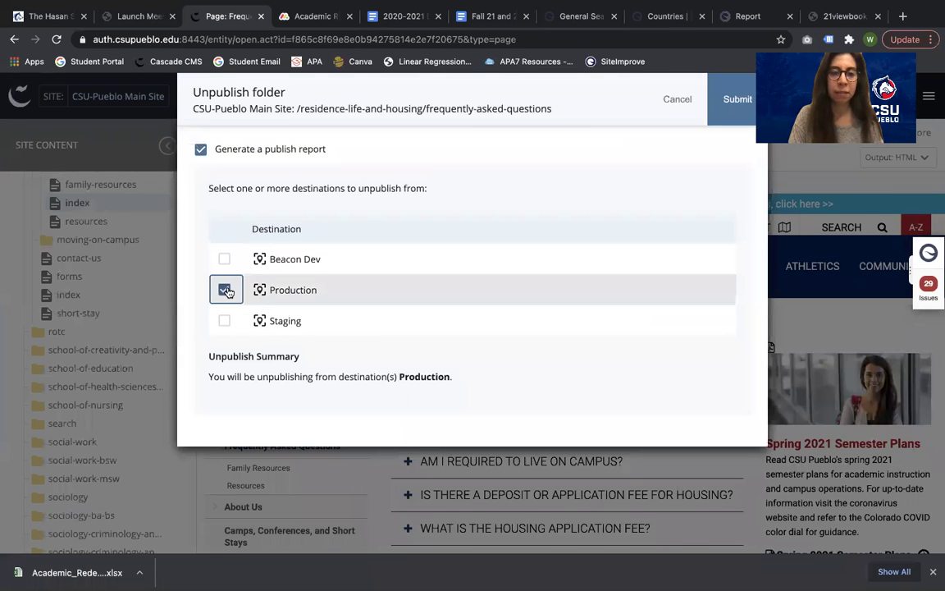
{"action": "left_click", "coordinate": [226, 321]}
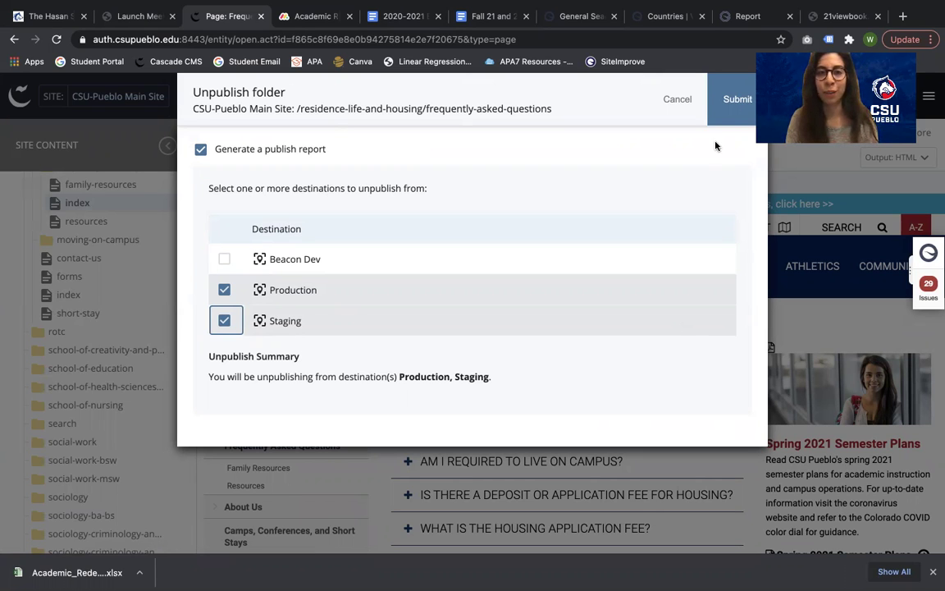
{"action": "left_click", "coordinate": [732, 114]}
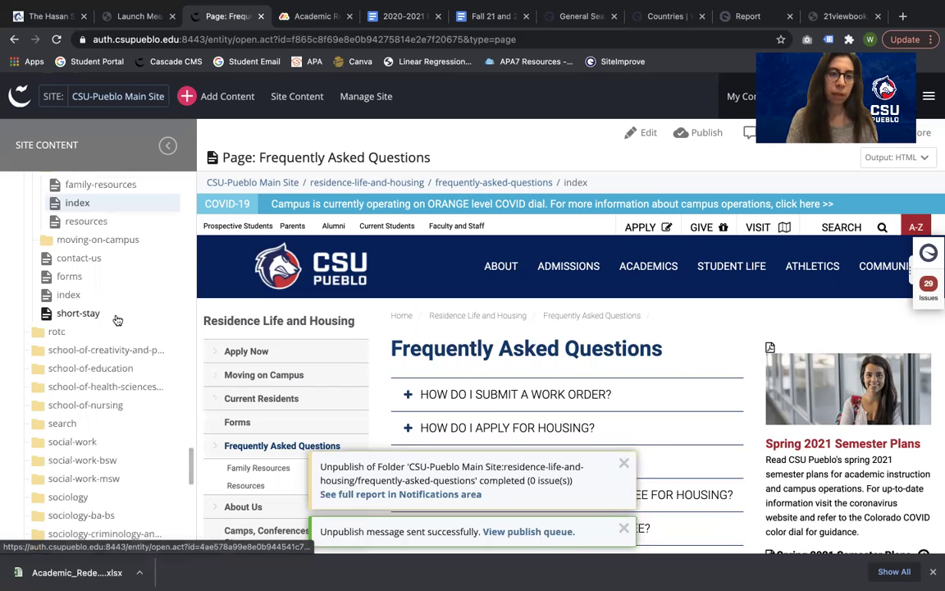
Rename the index page in the frequently-asked-questions folder to frequently-asked-questions, submitting the change through the Automatic workflow.
{"action": "scroll", "coordinate": [116, 320], "scroll_direction": "up", "scroll_amount": 3}
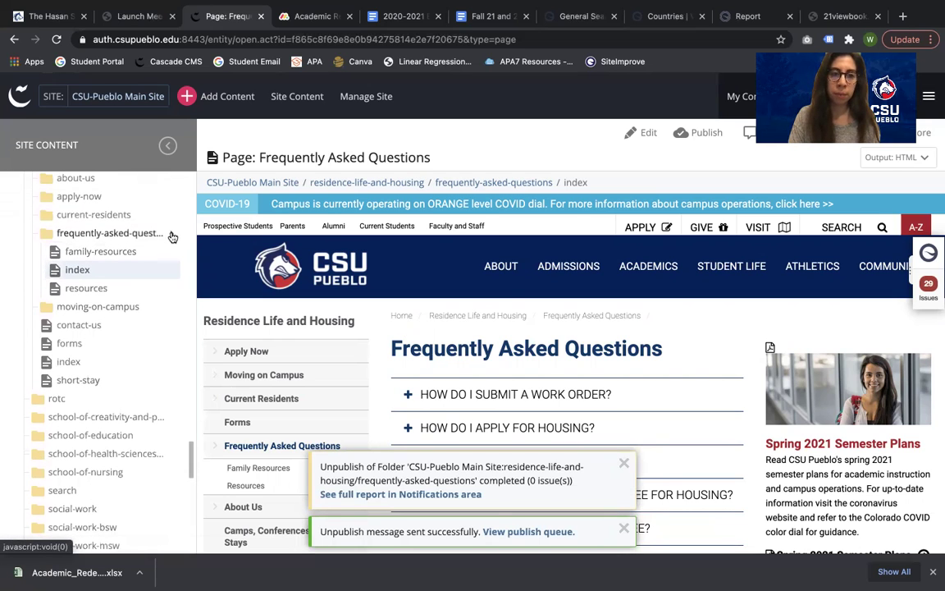
{"action": "left_click", "coordinate": [164, 233]}
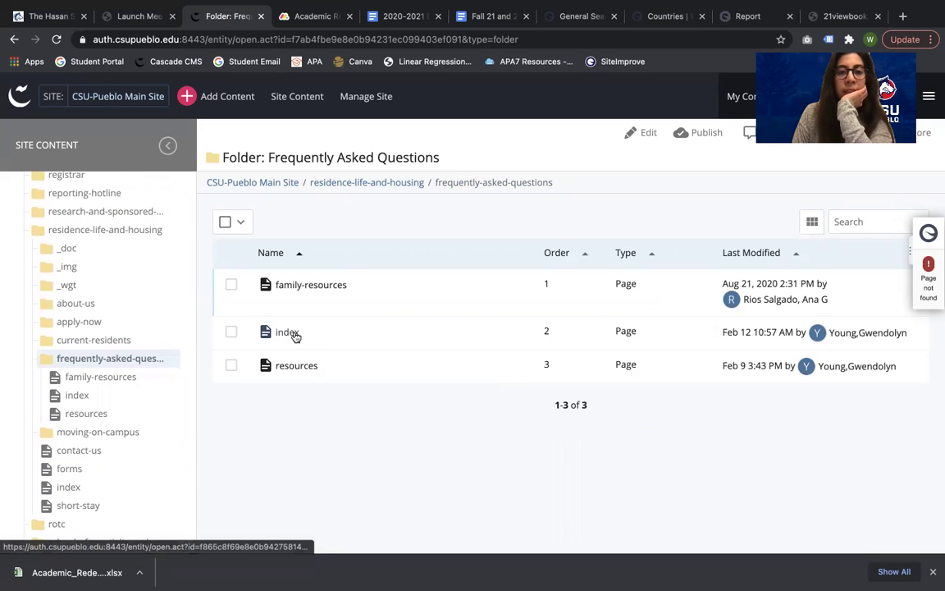
{"action": "right_click", "coordinate": [90, 396]}
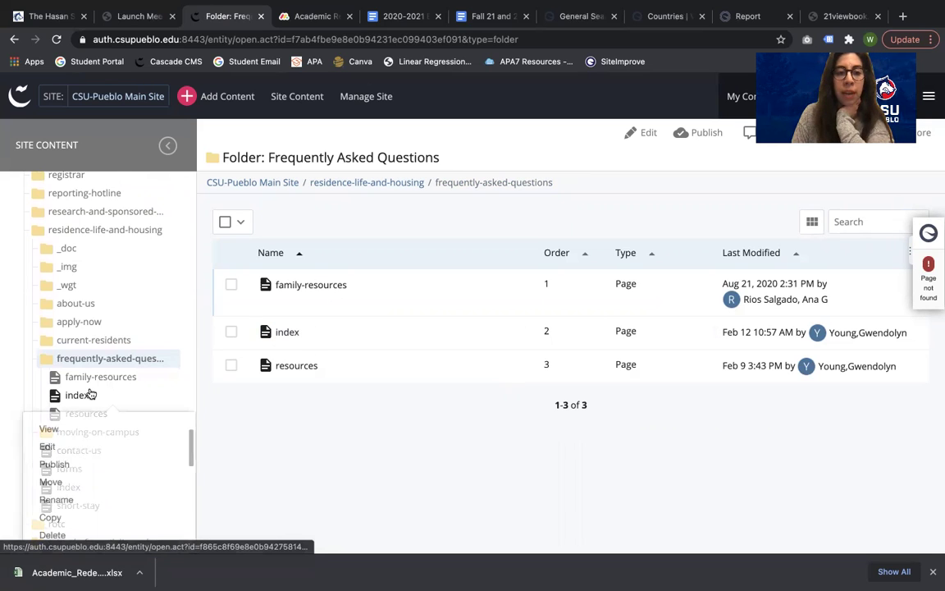
{"action": "scroll", "coordinate": [116, 457], "scroll_direction": "down", "scroll_amount": 1}
{"action": "left_click", "coordinate": [64, 468]}
{"action": "double_click", "coordinate": [224, 217]}
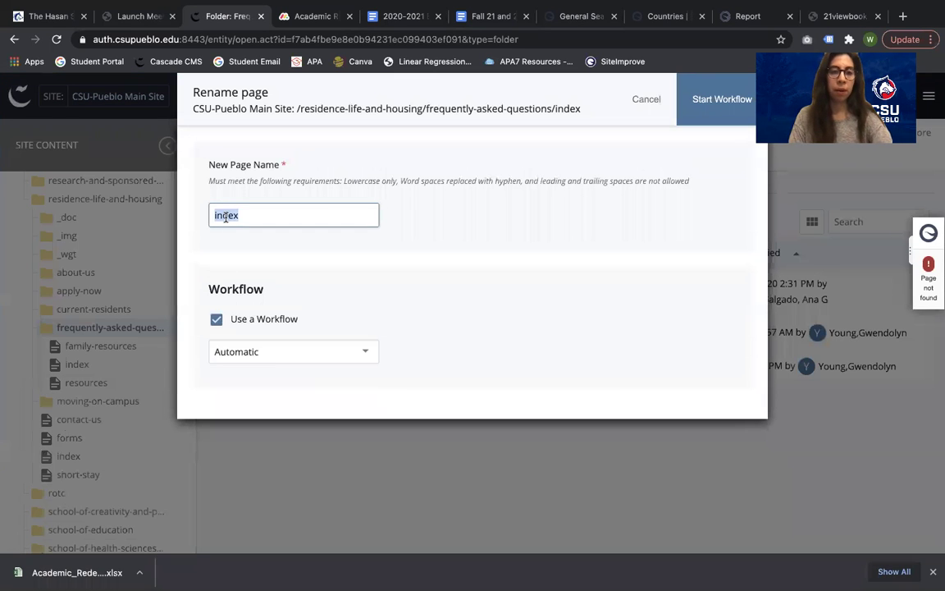
{"action": "type", "text": "frequently-"}
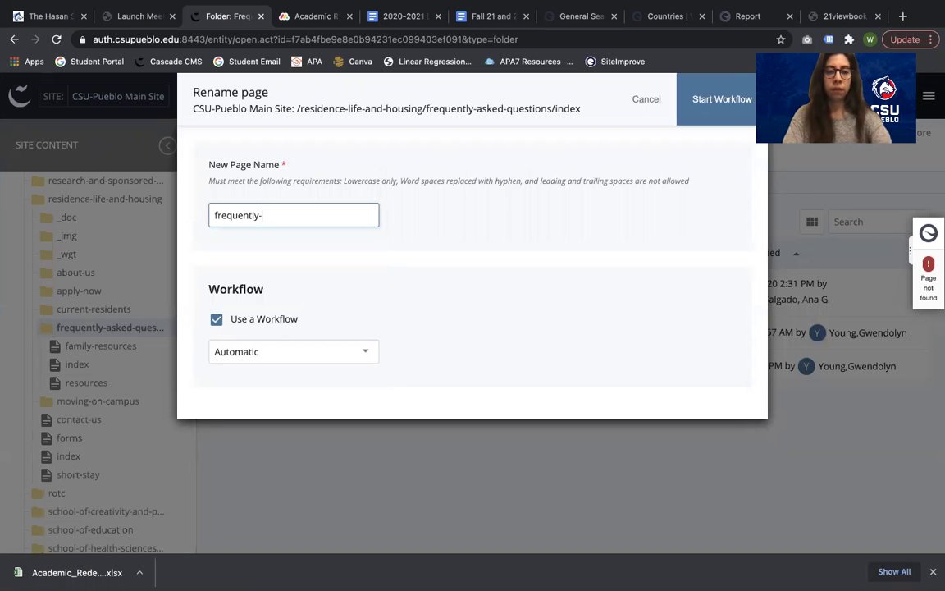
{"action": "type", "text": "asked-questions"}
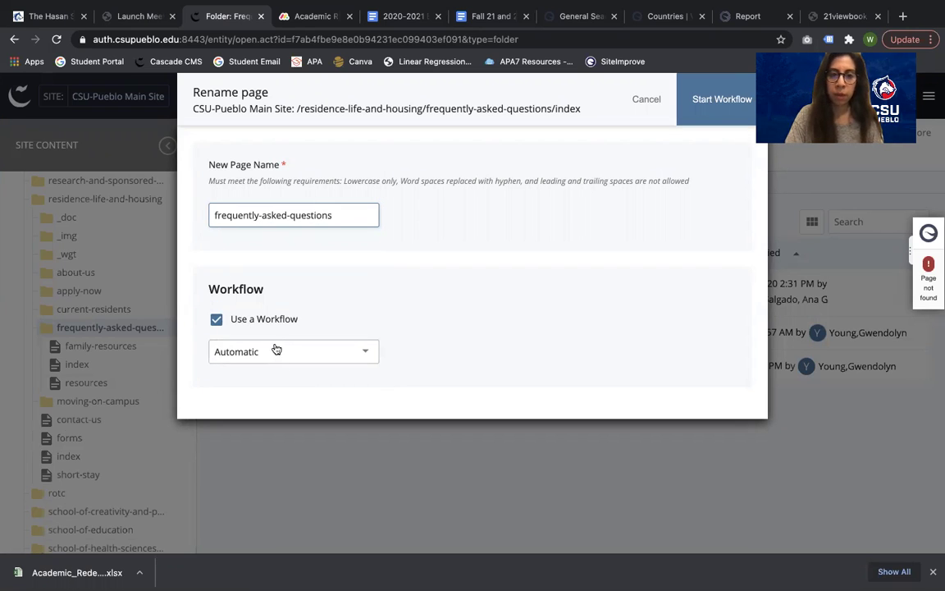
{"action": "left_click", "coordinate": [726, 117]}
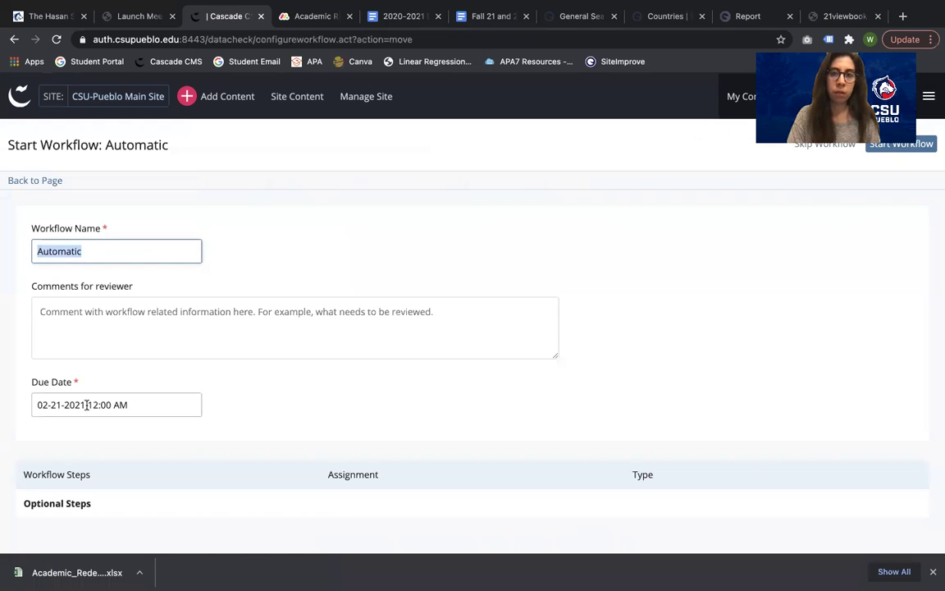
{"action": "left_click", "coordinate": [902, 144]}
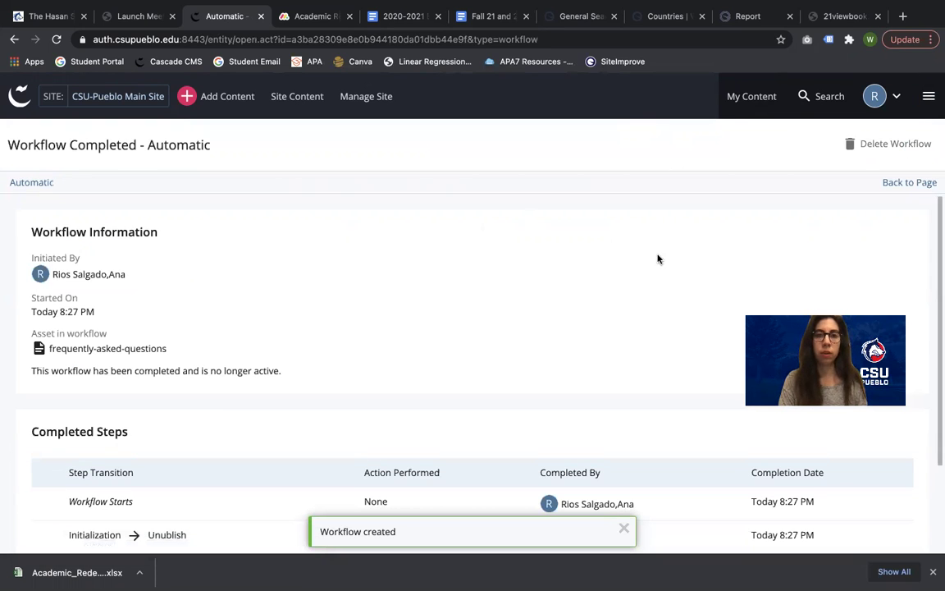
Return to the frequently-asked-questions folder from the recently viewed assets and open its resources page.
{"action": "left_click", "coordinate": [770, 98]}
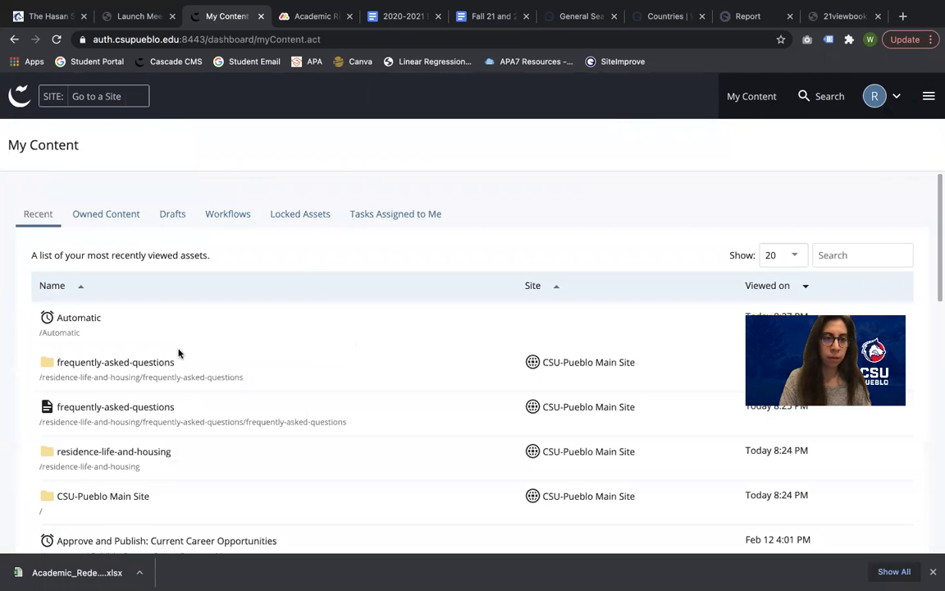
{"action": "left_click", "coordinate": [111, 369]}
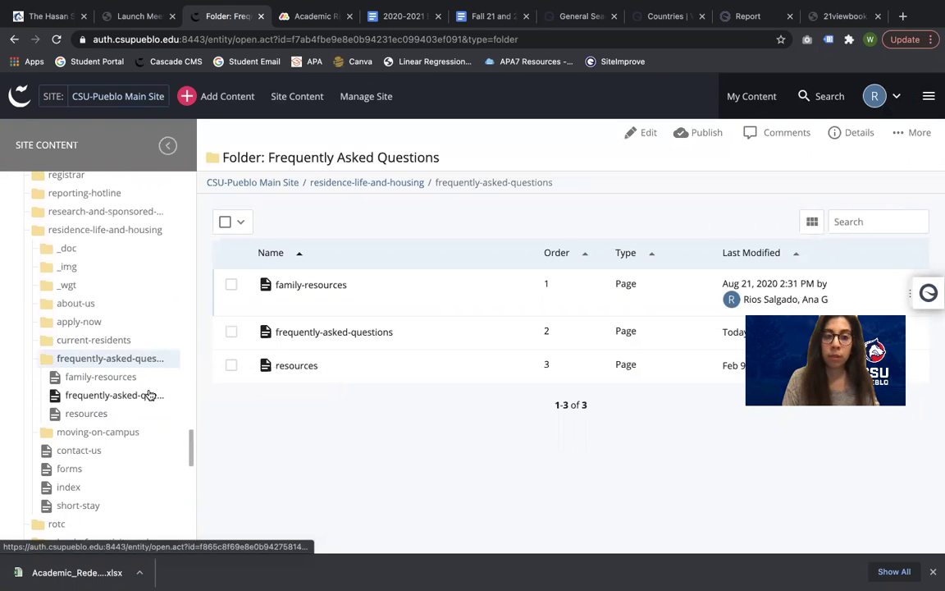
{"action": "left_click", "coordinate": [105, 414]}
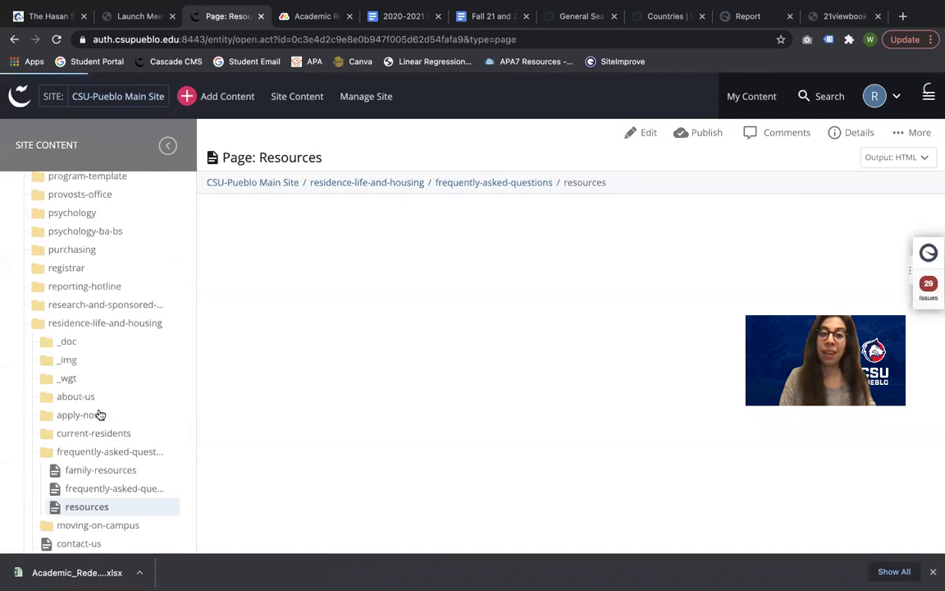
Rename the resources page to index through the Automatic workflow and open the renamed page.
{"action": "right_click", "coordinate": [72, 359]}
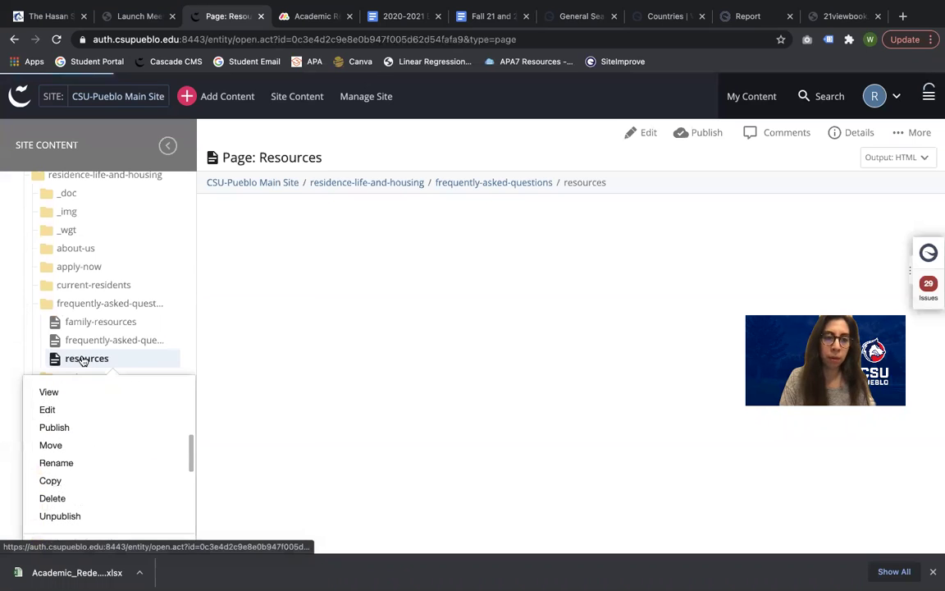
{"action": "left_click", "coordinate": [55, 462]}
{"action": "double_click", "coordinate": [251, 214]}
{"action": "type", "text": "index"}
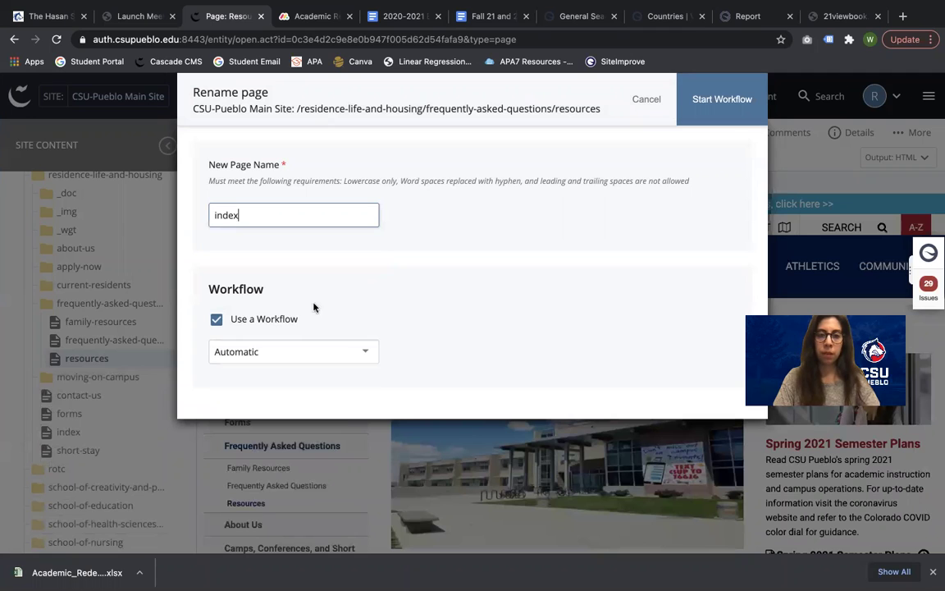
{"action": "left_click", "coordinate": [731, 105]}
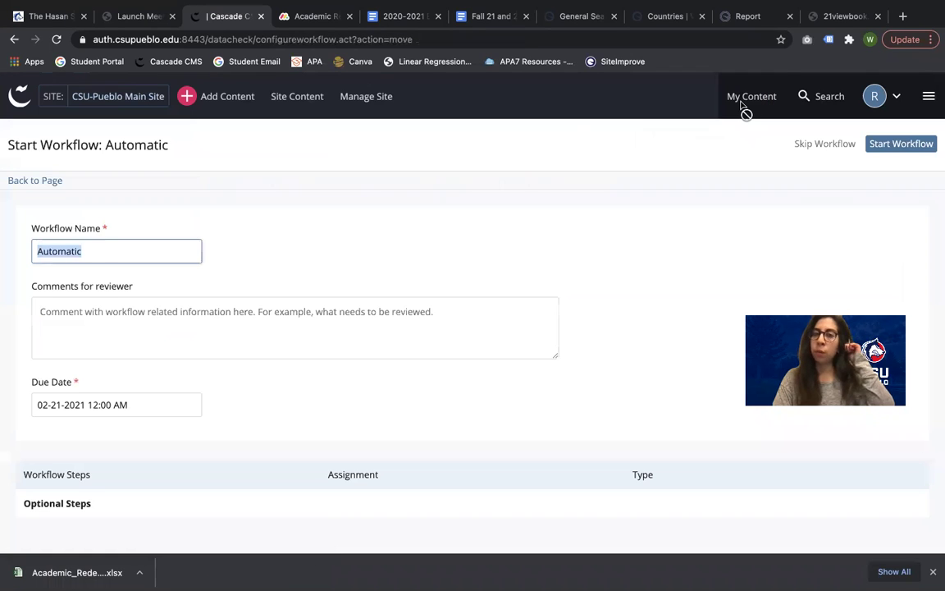
{"action": "left_click", "coordinate": [905, 152]}
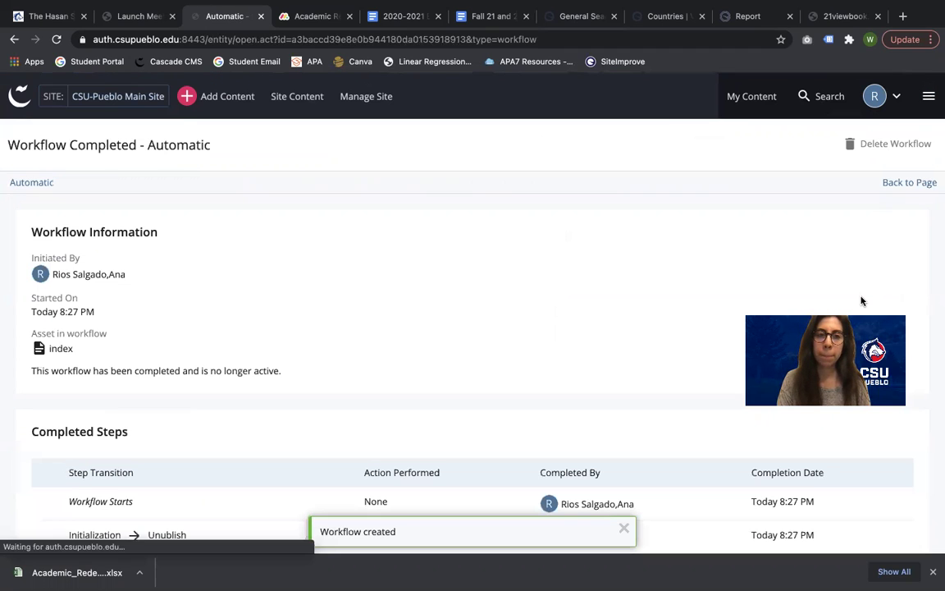
{"action": "left_click", "coordinate": [61, 349]}
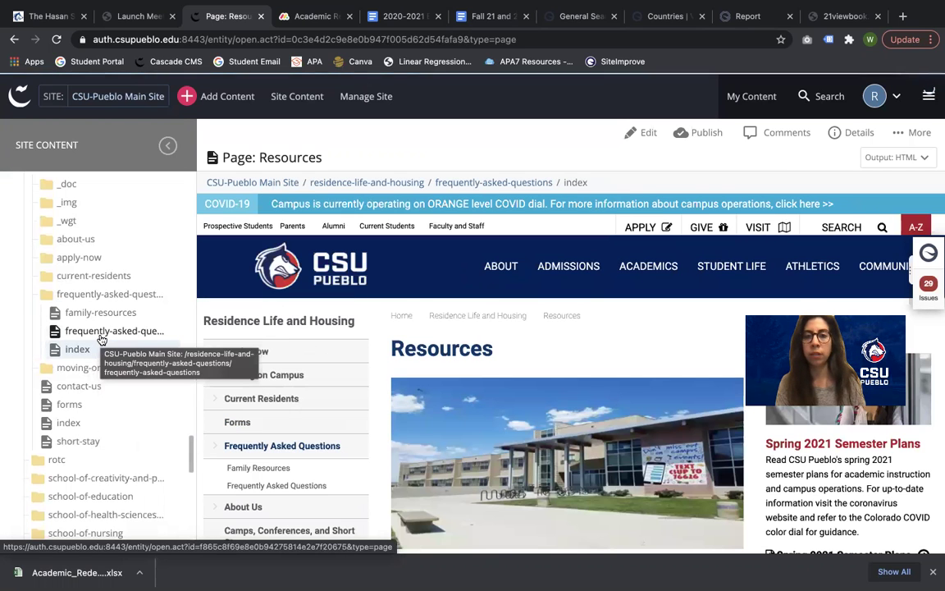
Follow the Frequently Asked Questions link in the previewed page's side navigation to check which page it opens.
{"action": "scroll", "coordinate": [532, 436], "scroll_direction": "down", "scroll_amount": 2}
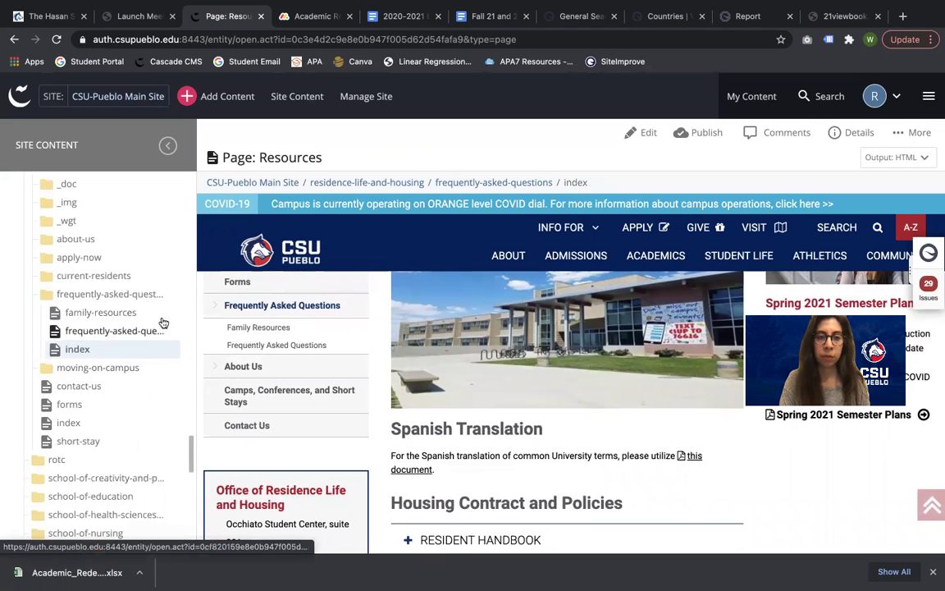
{"action": "scroll", "coordinate": [426, 430], "scroll_direction": "up", "scroll_amount": 1}
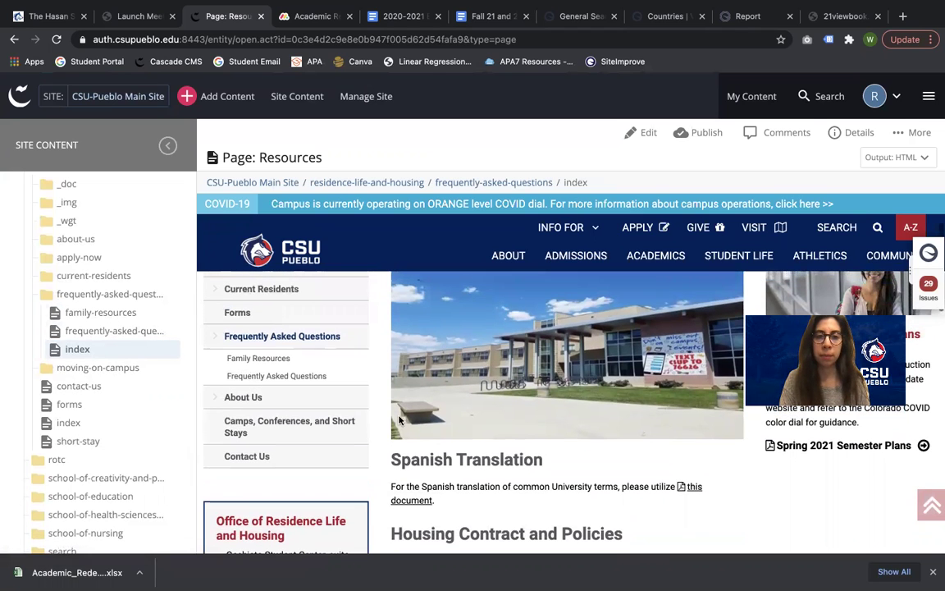
{"action": "left_click", "coordinate": [299, 337]}
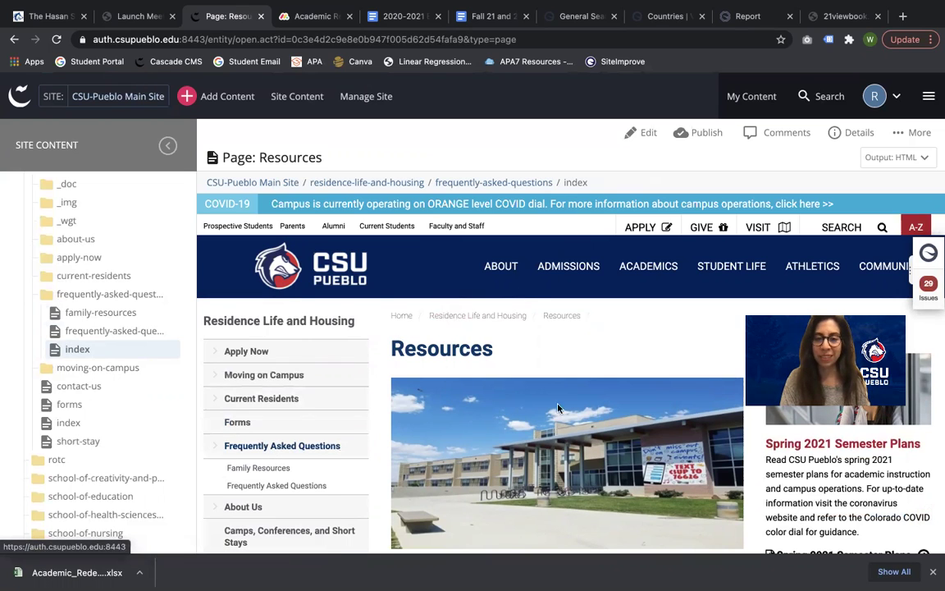
Rename the frequently-asked-questions folder to resources, unpublishing its old content from the Staging and Production destinations.
{"action": "right_click", "coordinate": [144, 297]}
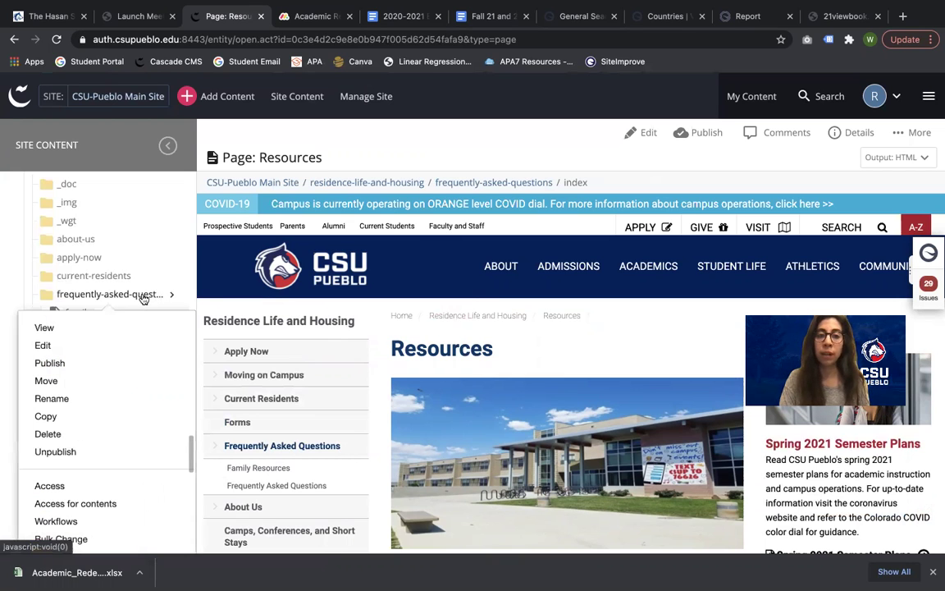
{"action": "left_click", "coordinate": [51, 399]}
{"action": "left_click_drag", "start_coordinate": [332, 215], "coordinate": [169, 213]}
{"action": "type", "text": "resources"}
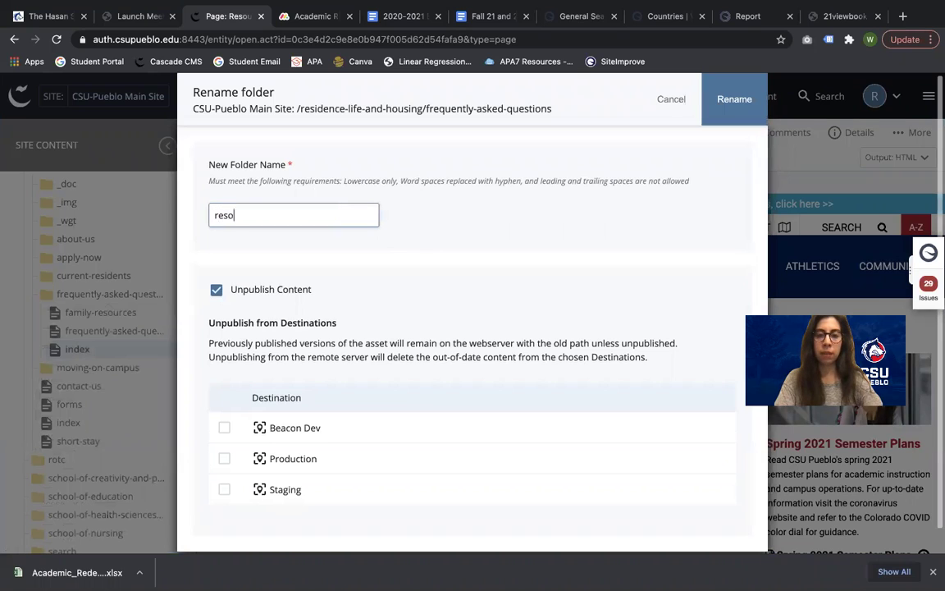
{"action": "left_click", "coordinate": [225, 490]}
{"action": "left_click", "coordinate": [226, 462]}
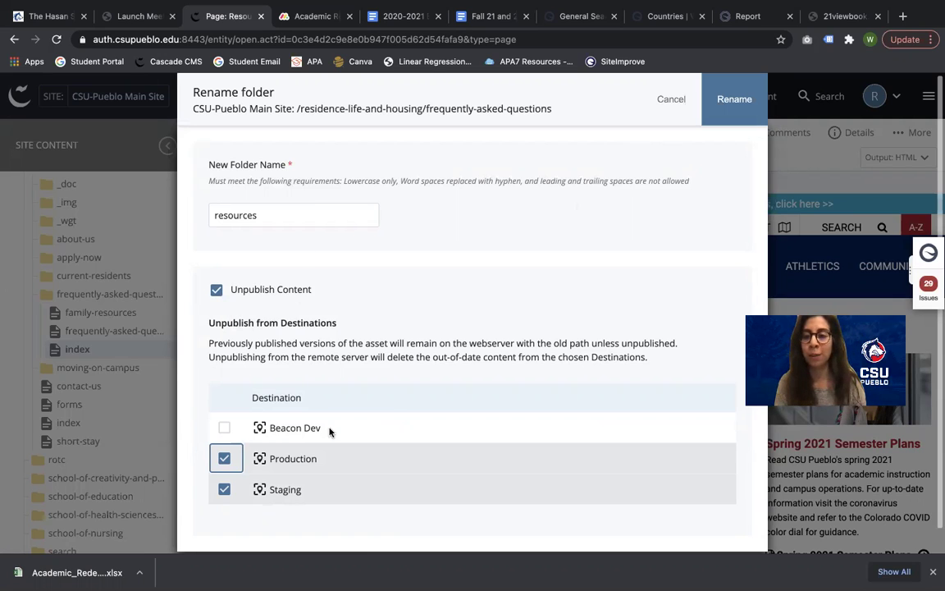
{"action": "left_click", "coordinate": [756, 91]}
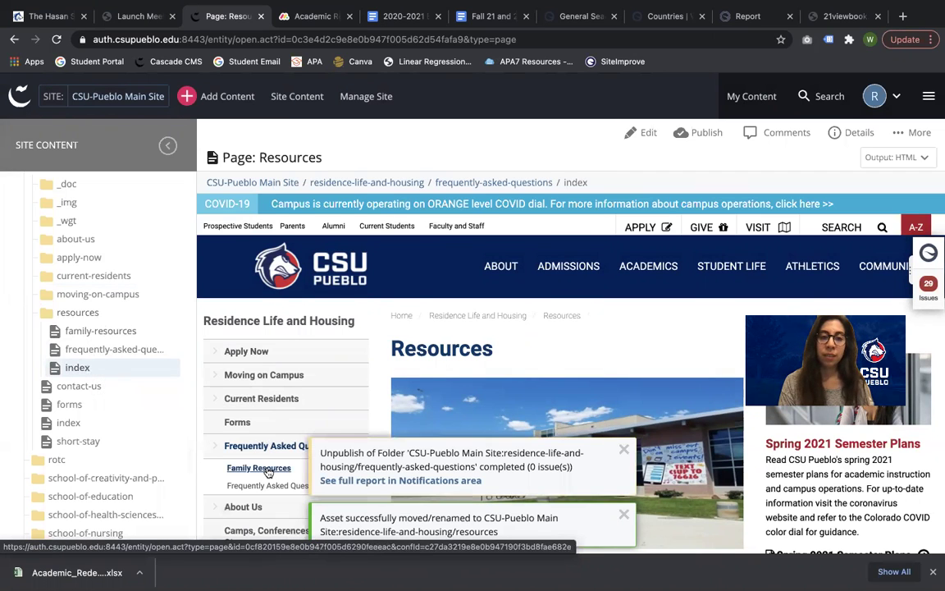
Publish the whole residence-life-and-housing folder to the Production and Staging destinations.
{"action": "scroll", "coordinate": [268, 474], "scroll_direction": "down", "scroll_amount": 1}
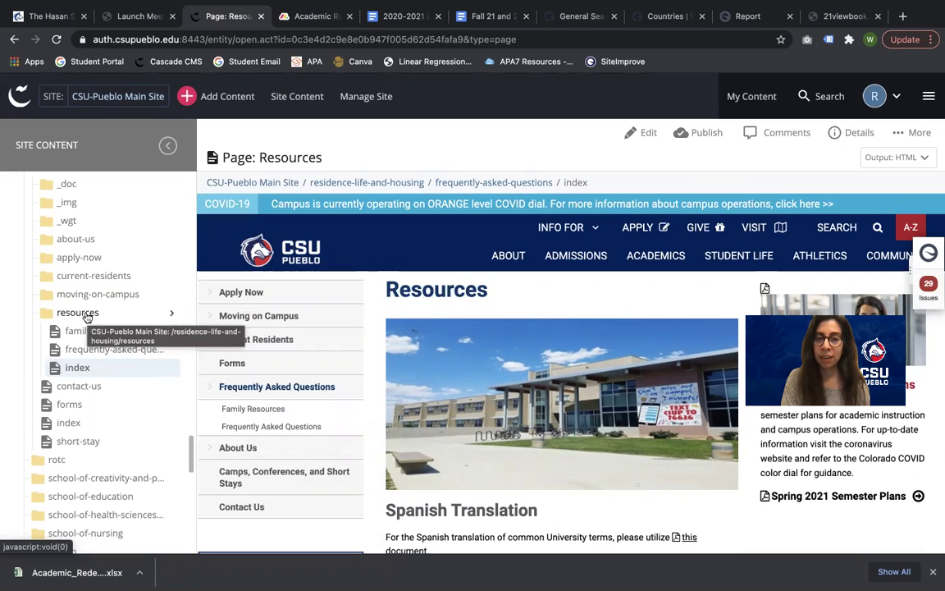
{"action": "scroll", "coordinate": [74, 319], "scroll_direction": "up", "scroll_amount": 1}
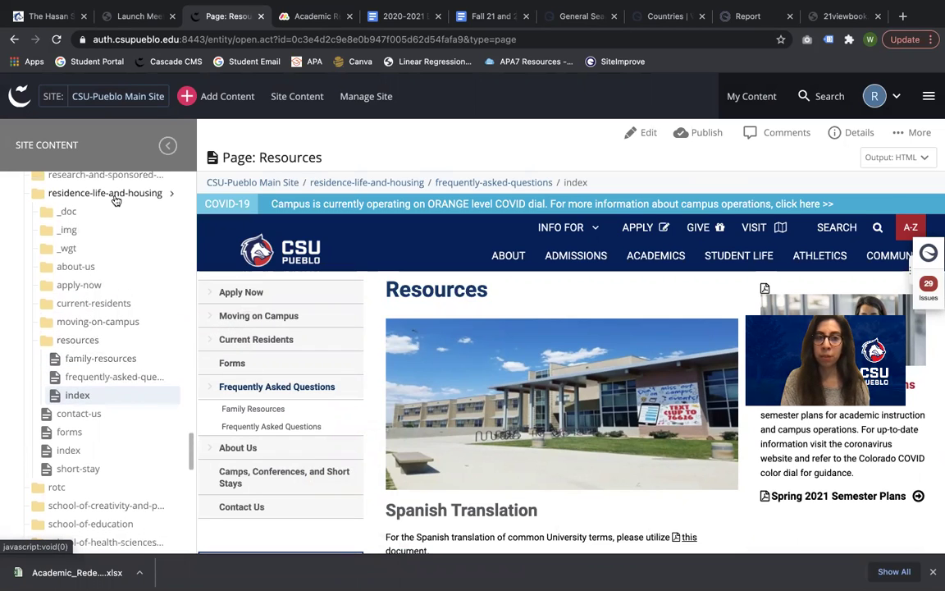
{"action": "right_click", "coordinate": [116, 199]}
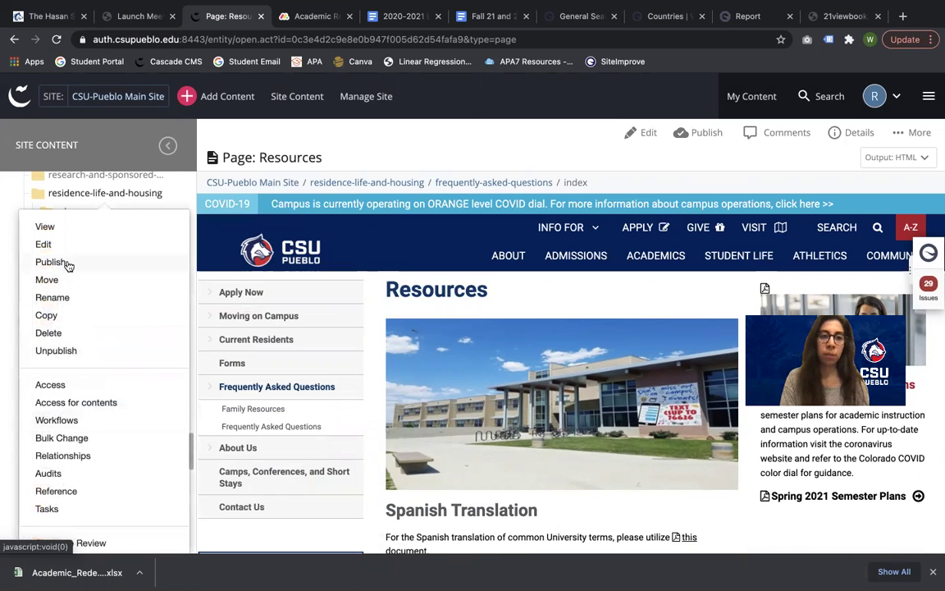
{"action": "left_click", "coordinate": [68, 263]}
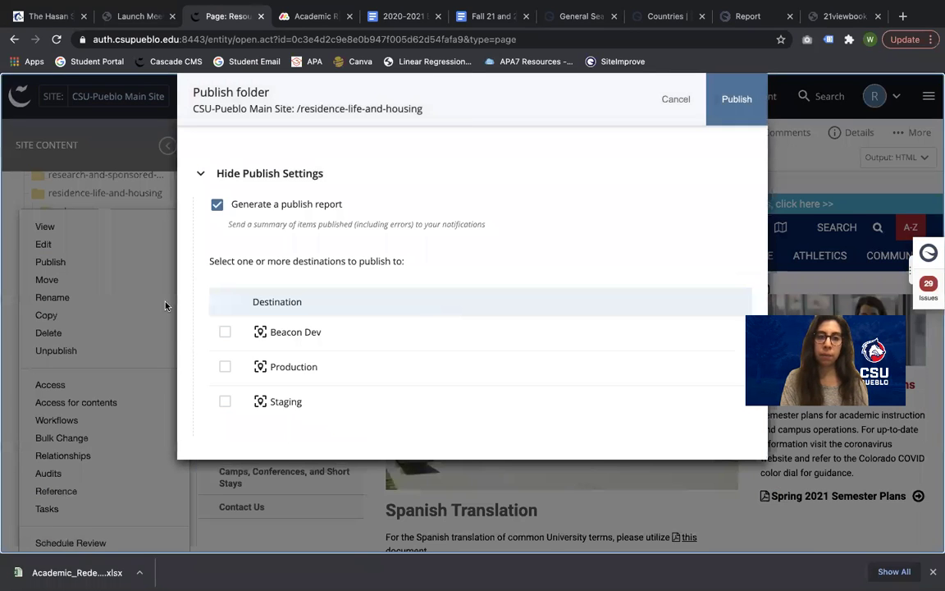
{"action": "left_click", "coordinate": [227, 371]}
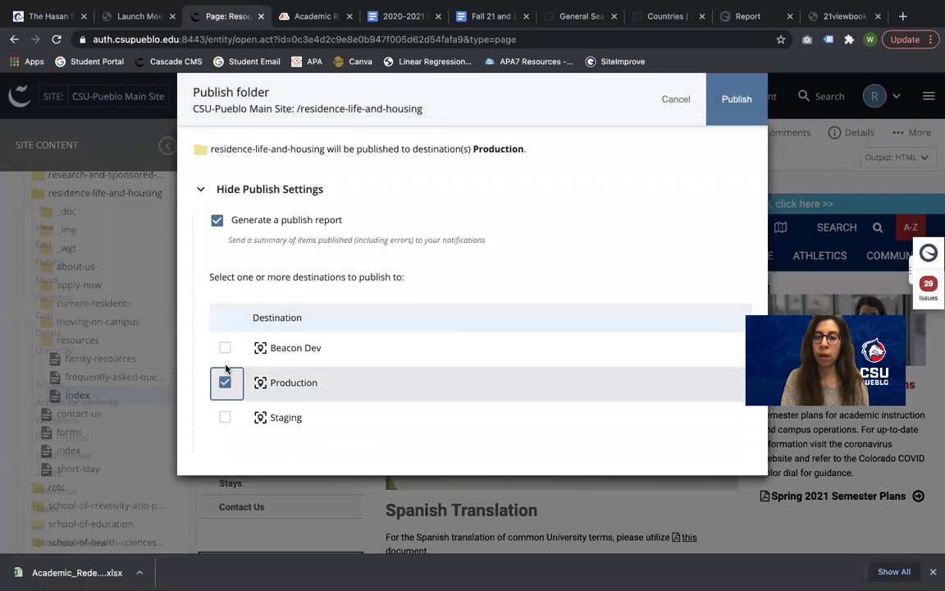
{"action": "left_click", "coordinate": [225, 417]}
{"action": "left_click", "coordinate": [737, 100]}
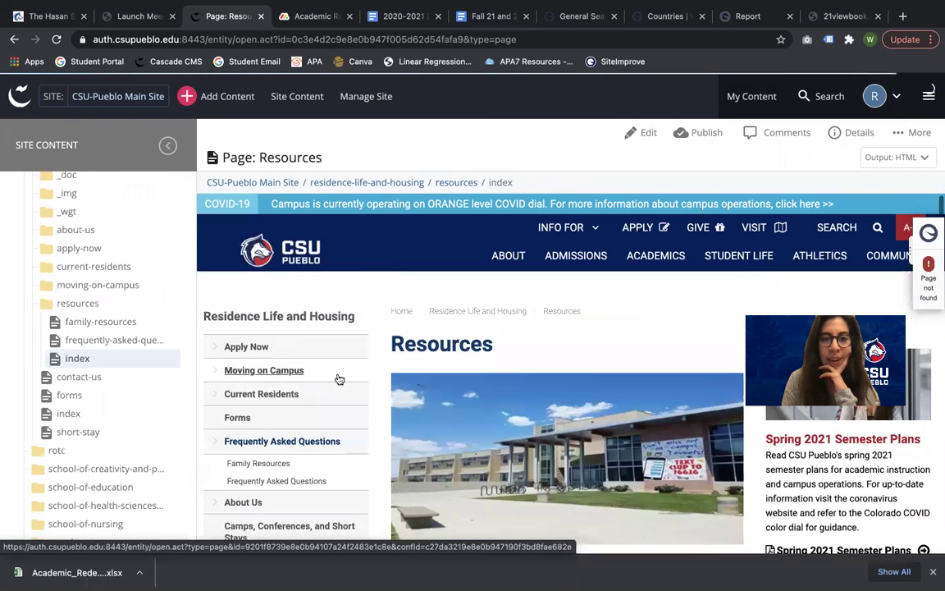
Set the resources folder's display name and title to Resources and submit the edit through the spell check.
{"action": "scroll", "coordinate": [338, 380], "scroll_direction": "down", "scroll_amount": 2}
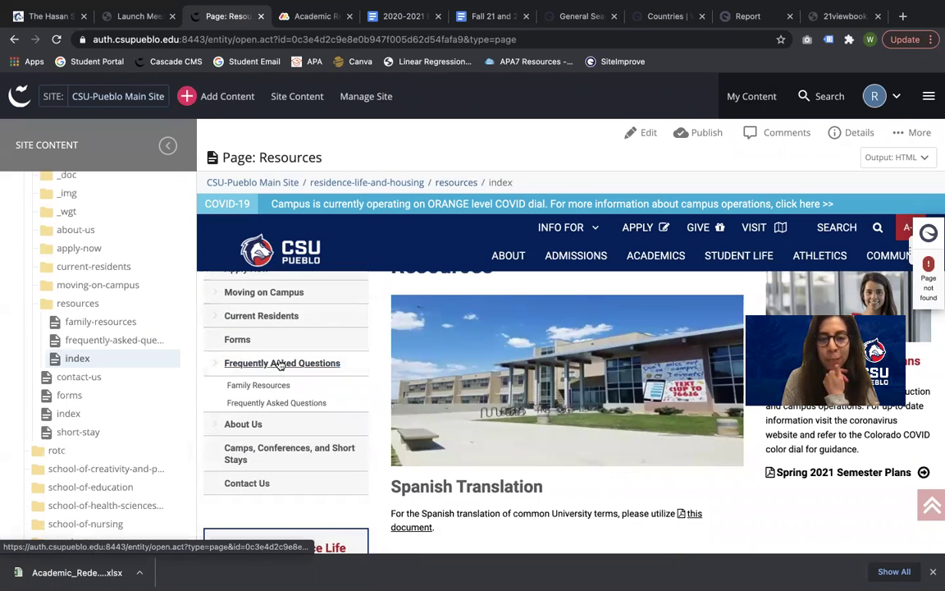
{"action": "right_click", "coordinate": [76, 303]}
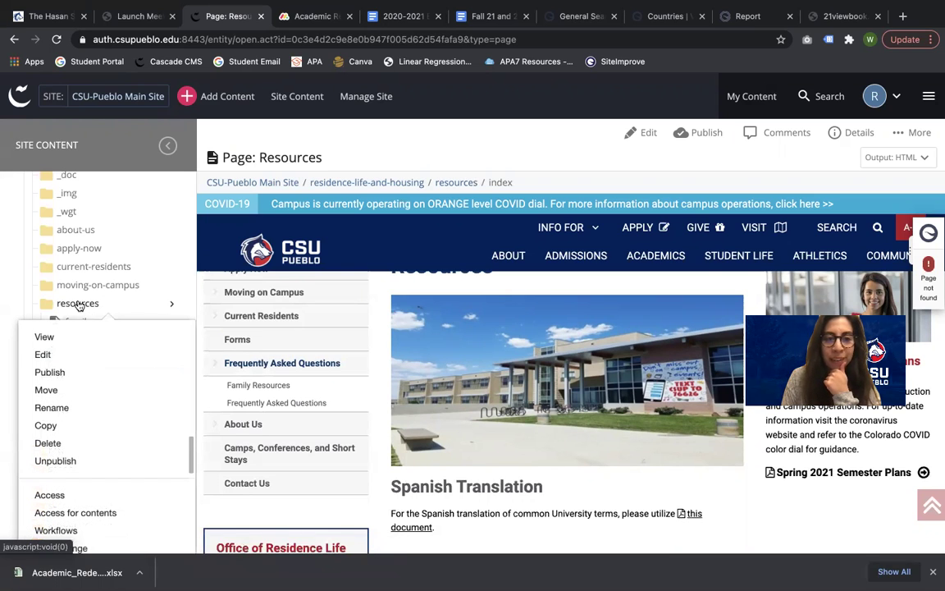
{"action": "left_click", "coordinate": [43, 354]}
{"action": "left_click", "coordinate": [355, 211]}
{"action": "left_click_drag", "start_coordinate": [356, 211], "coordinate": [166, 214]}
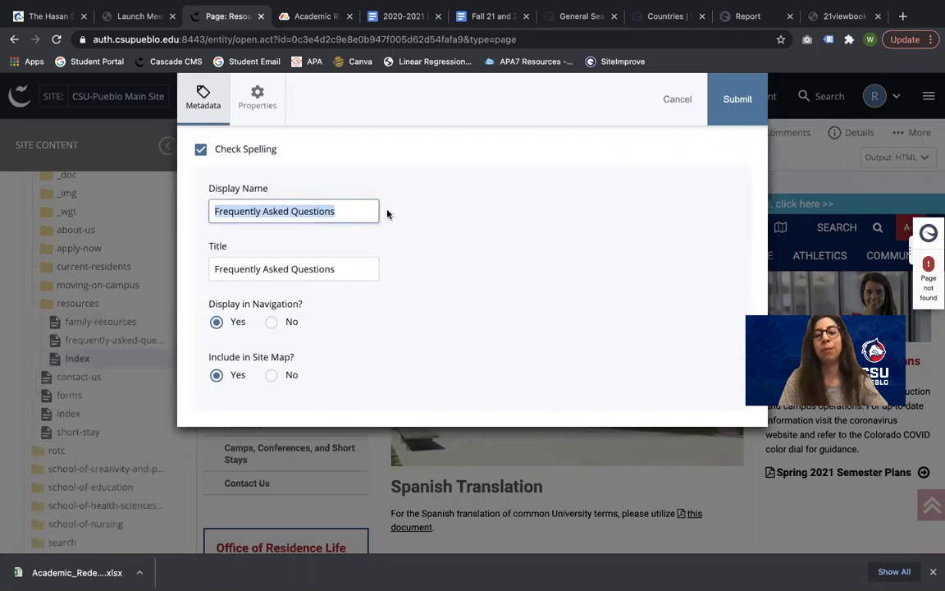
{"action": "type", "text": "Resources"}
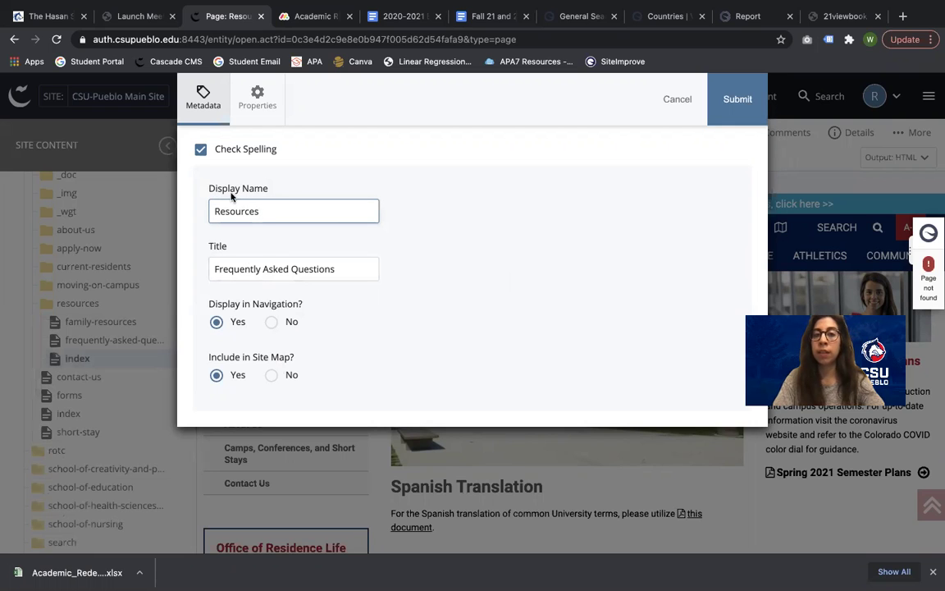
{"action": "left_click_drag", "start_coordinate": [367, 269], "coordinate": [197, 271]}
{"action": "type", "text": "Resources"}
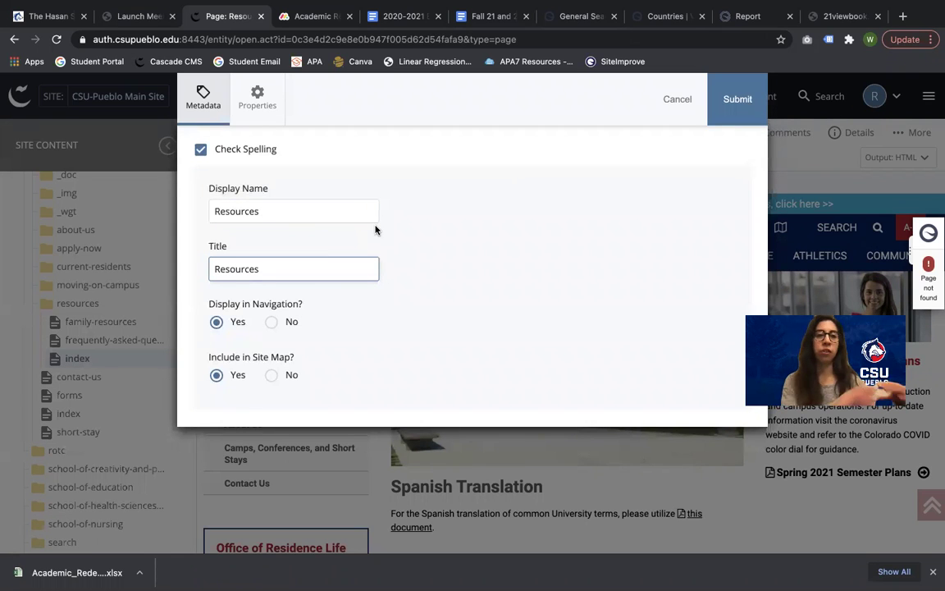
{"action": "left_click", "coordinate": [735, 107]}
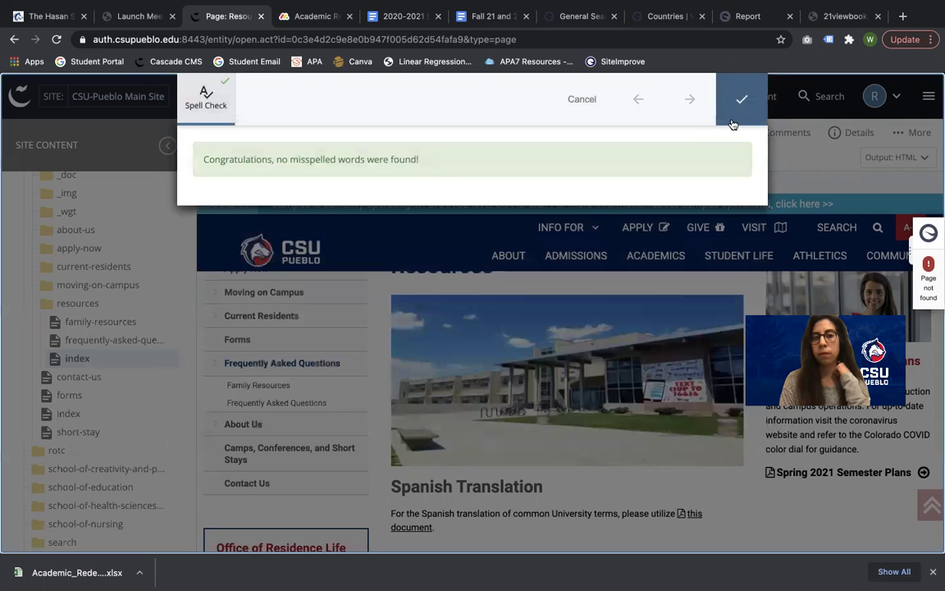
{"action": "left_click", "coordinate": [741, 99]}
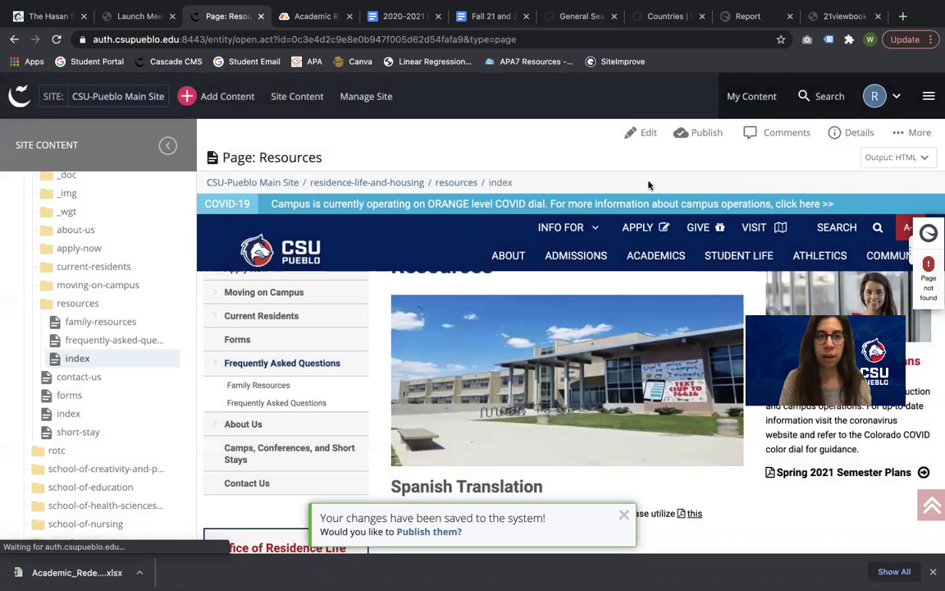
Switch to the public CSU Pueblo website and open the Art department page from the College of Humanities, Arts and Social Sciences page.
{"action": "left_click", "coordinate": [47, 15]}
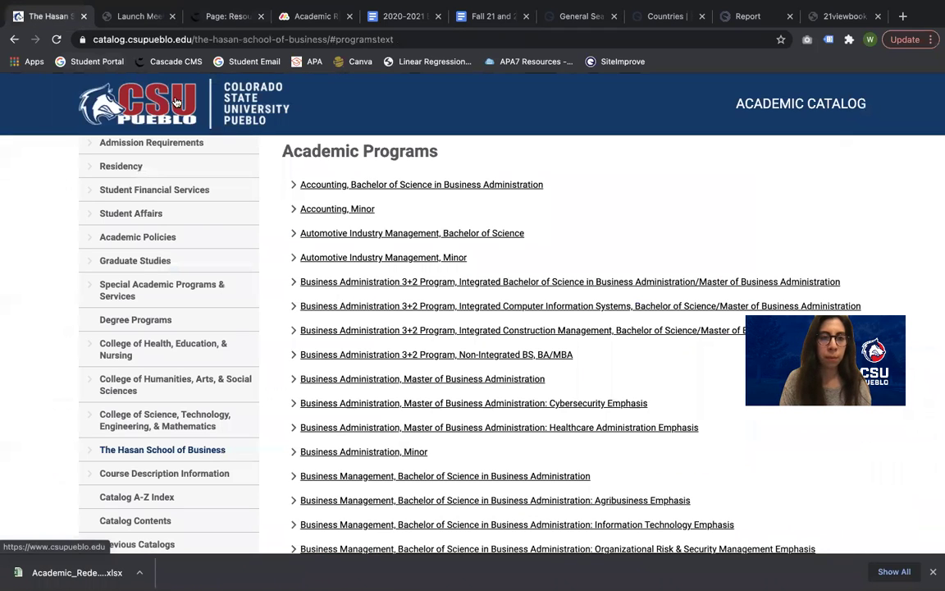
{"action": "left_click", "coordinate": [148, 80]}
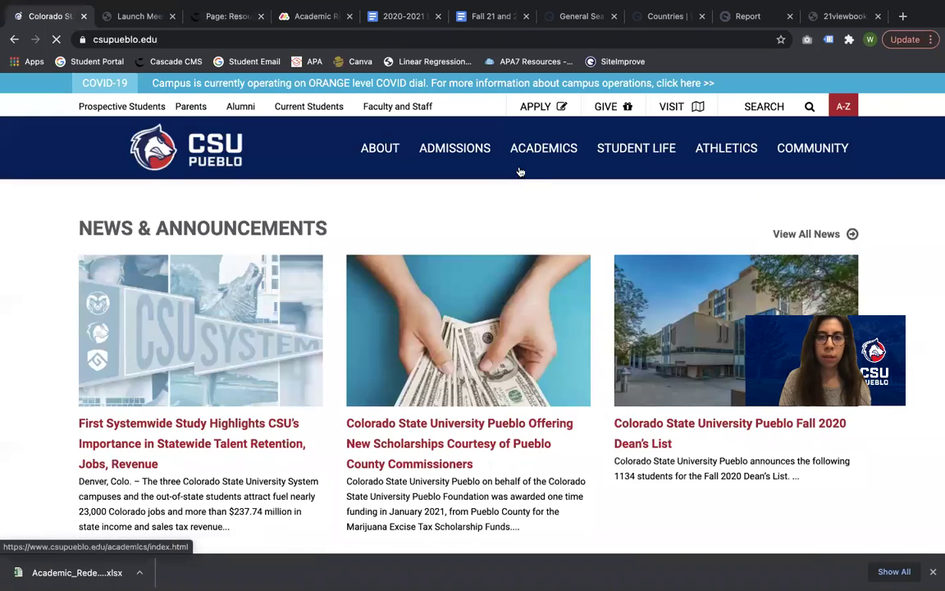
{"action": "mouse_move", "coordinate": [525, 164]}
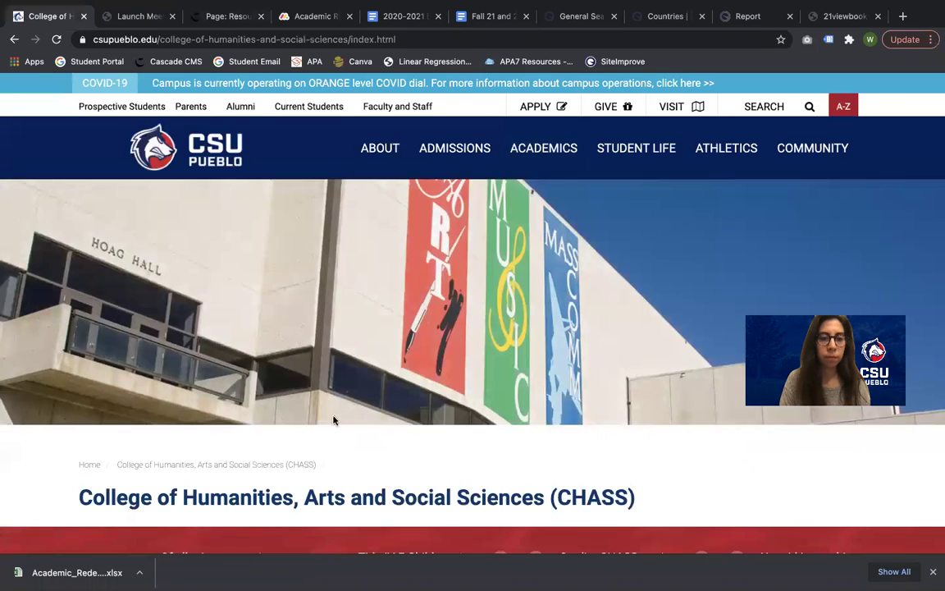
{"action": "scroll", "coordinate": [242, 473], "scroll_direction": "down", "scroll_amount": 1}
{"action": "scroll", "coordinate": [242, 474], "scroll_direction": "down", "scroll_amount": 3}
{"action": "left_click", "coordinate": [205, 525]}
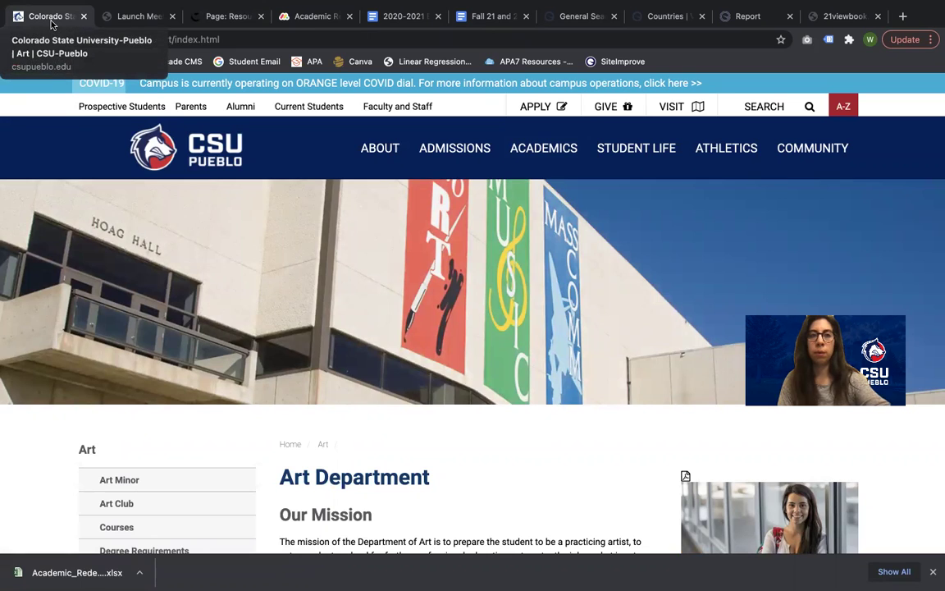
Return to Cascade CMS and republish the residence-life-and-housing folder to Staging and Production with the updated folder name.
{"action": "left_click", "coordinate": [215, 16]}
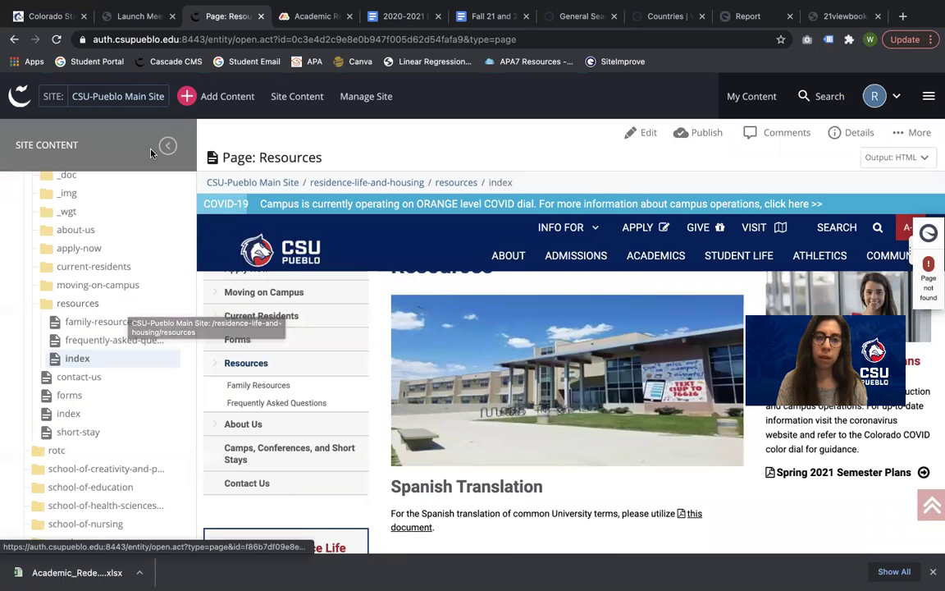
{"action": "scroll", "coordinate": [78, 381], "scroll_direction": "up", "scroll_amount": 2}
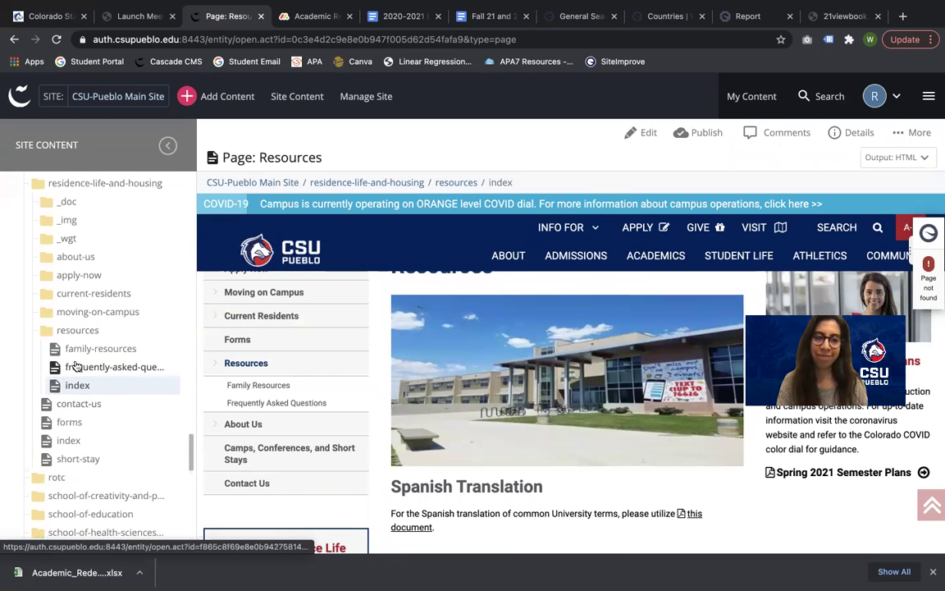
{"action": "right_click", "coordinate": [138, 183]}
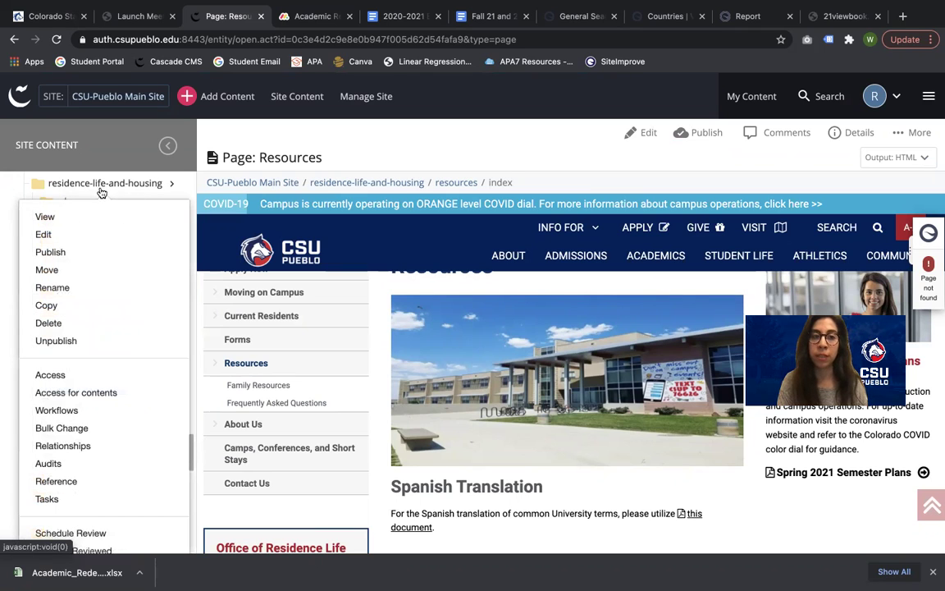
{"action": "left_click", "coordinate": [76, 257]}
{"action": "left_click", "coordinate": [222, 398]}
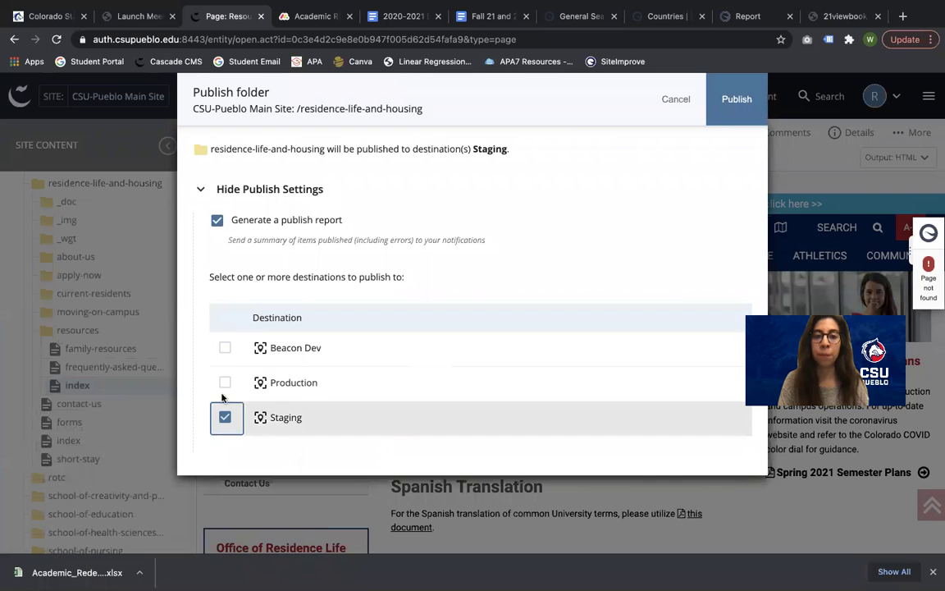
{"action": "left_click", "coordinate": [224, 383]}
{"action": "left_click", "coordinate": [744, 123]}
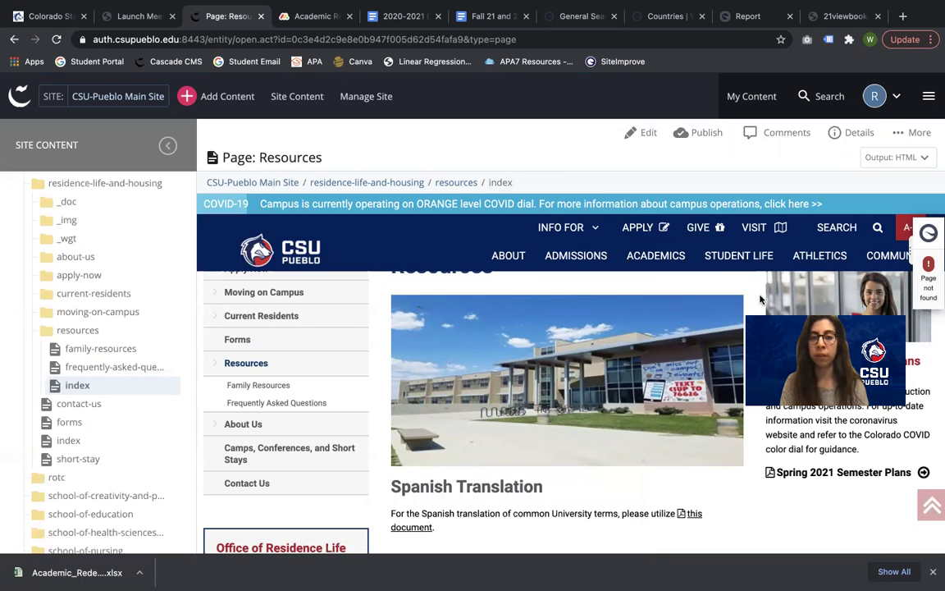
Open the live Resources page and check its navigation through the Family Resources, Frequently Asked Questions and Current Residents pages.
{"action": "left_click", "coordinate": [922, 133]}
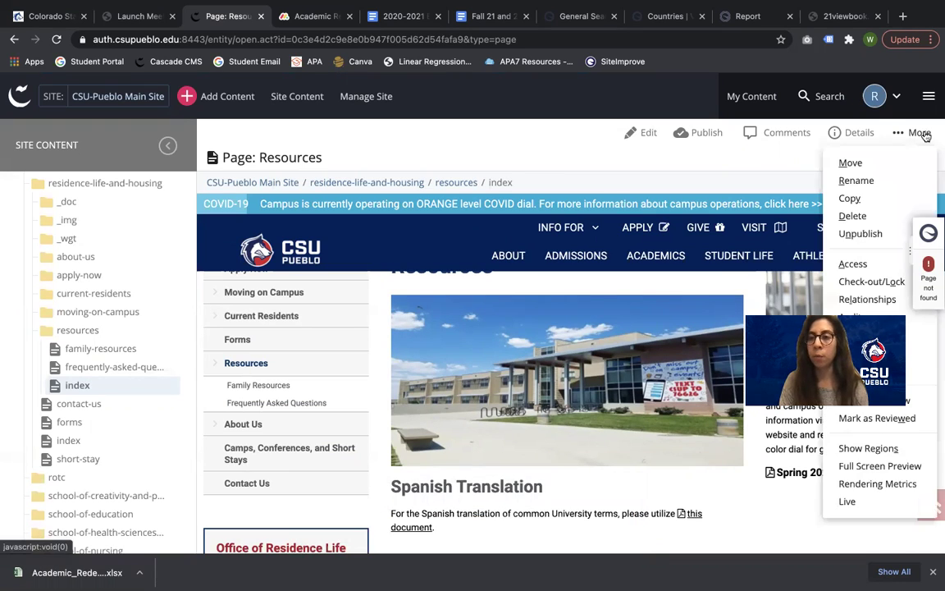
{"action": "left_click", "coordinate": [846, 502]}
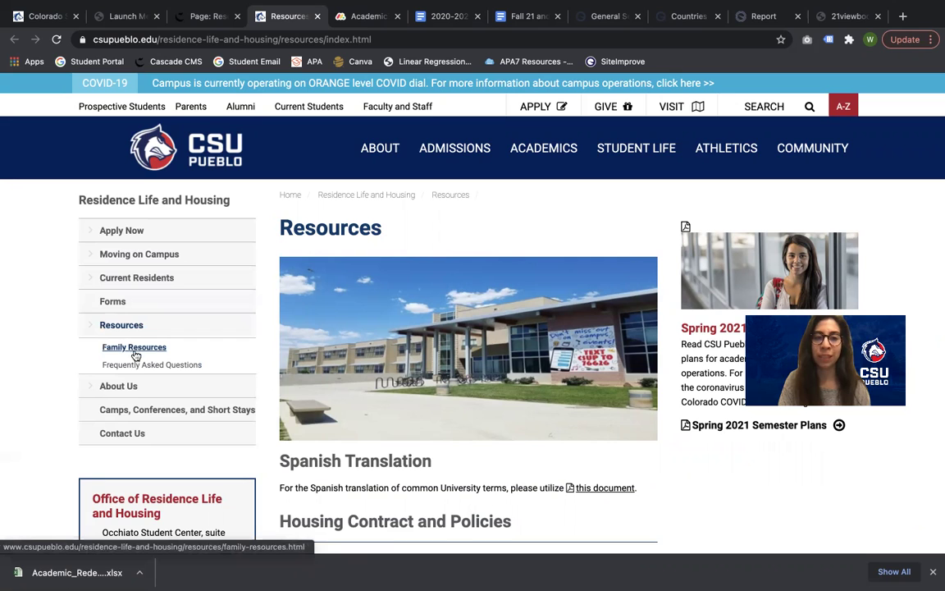
{"action": "scroll", "coordinate": [373, 358], "scroll_direction": "down", "scroll_amount": 3}
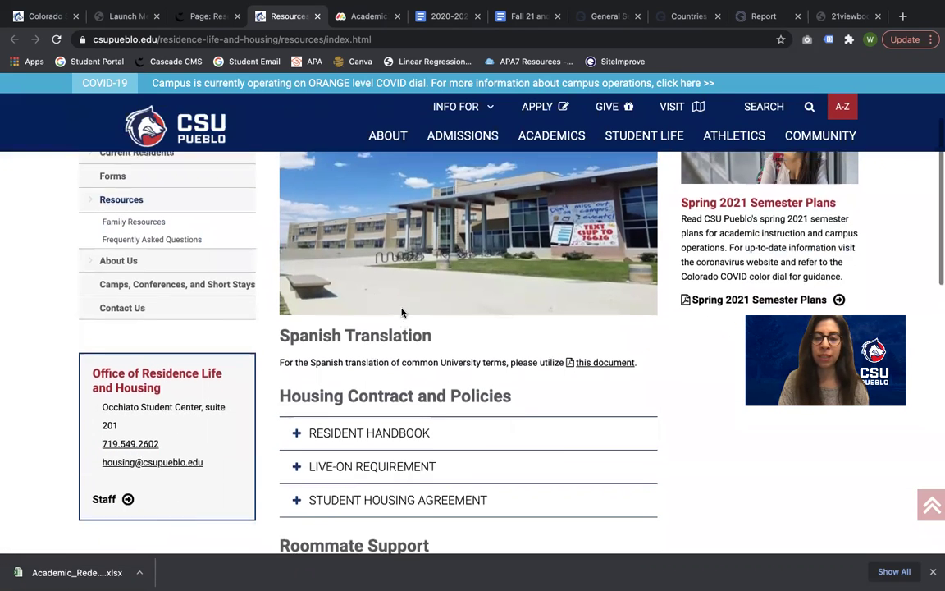
{"action": "scroll", "coordinate": [104, 284], "scroll_direction": "up", "scroll_amount": 2}
{"action": "left_click", "coordinate": [130, 312]}
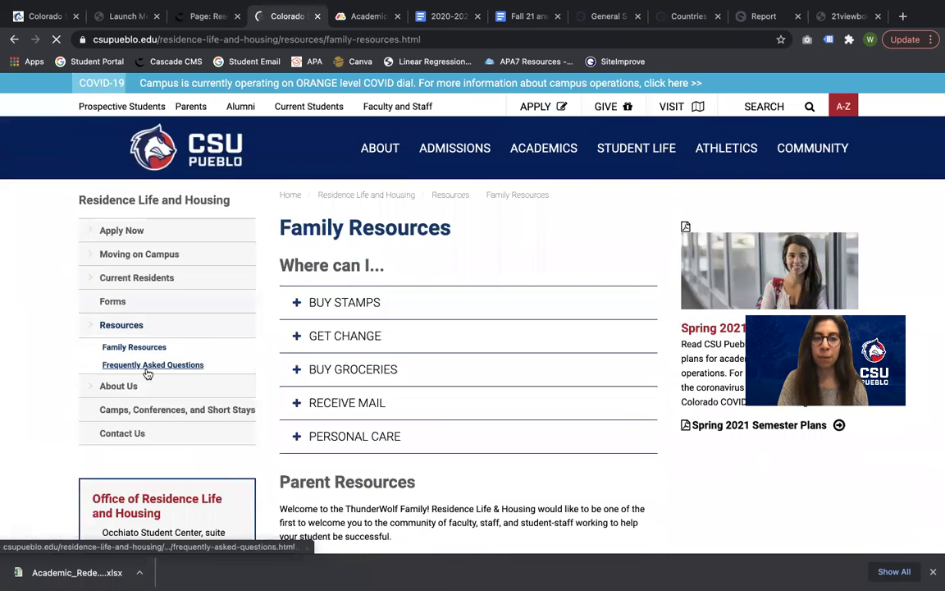
{"action": "left_click", "coordinate": [151, 367]}
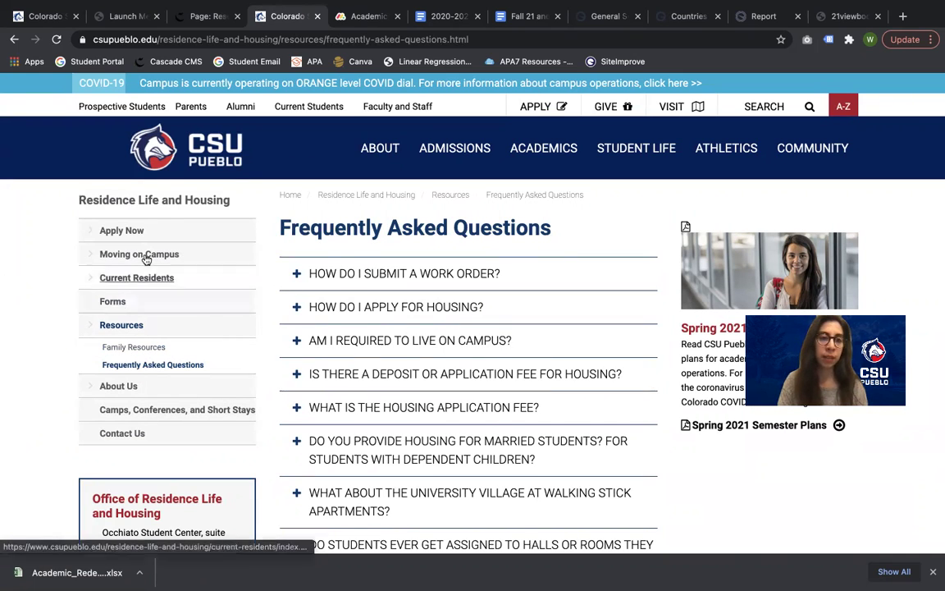
{"action": "left_click", "coordinate": [125, 280]}
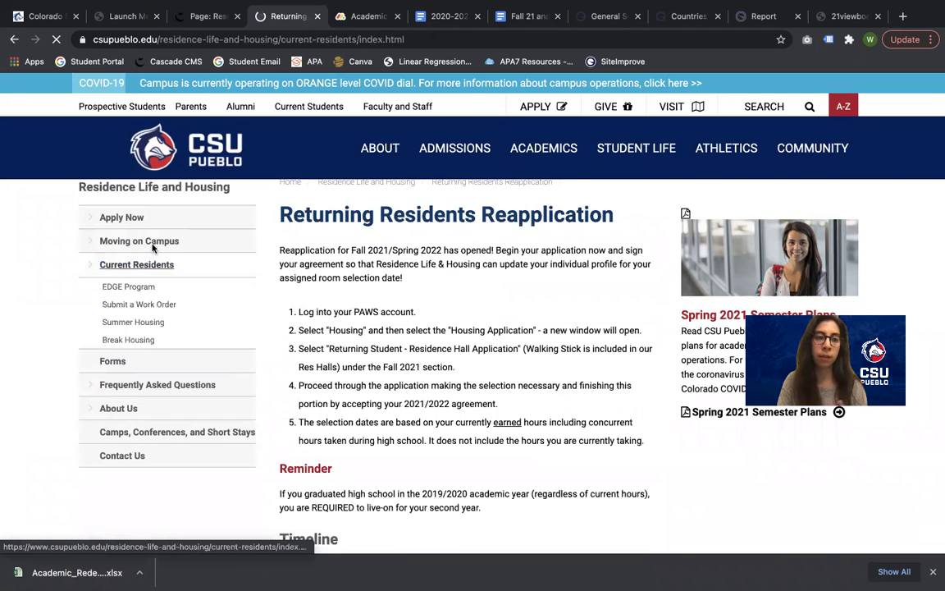
Reload the live Current Residents page and examine the Residence Life and Housing navigation entries.
{"action": "scroll", "coordinate": [131, 328], "scroll_direction": "down", "scroll_amount": 3}
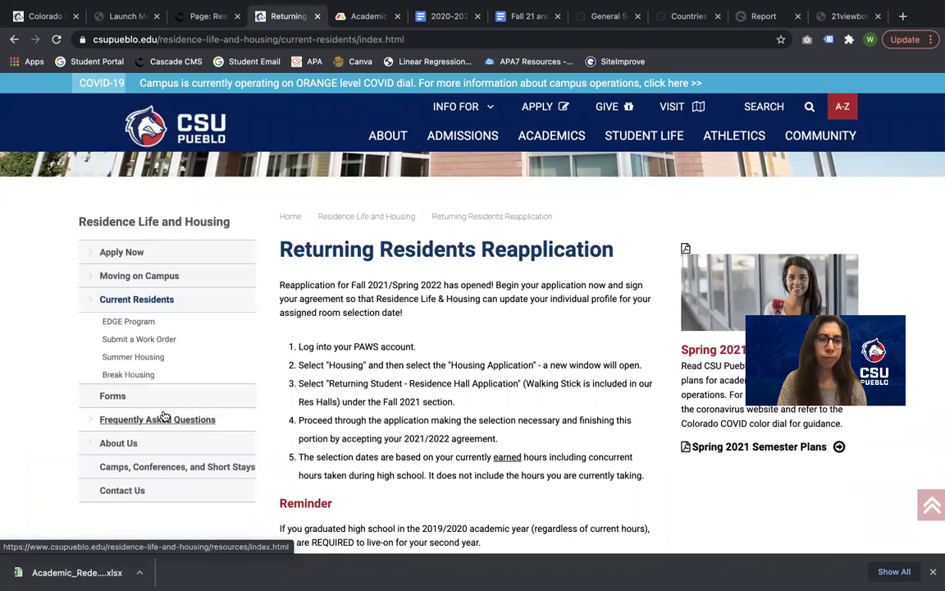
{"action": "left_click", "coordinate": [84, 65]}
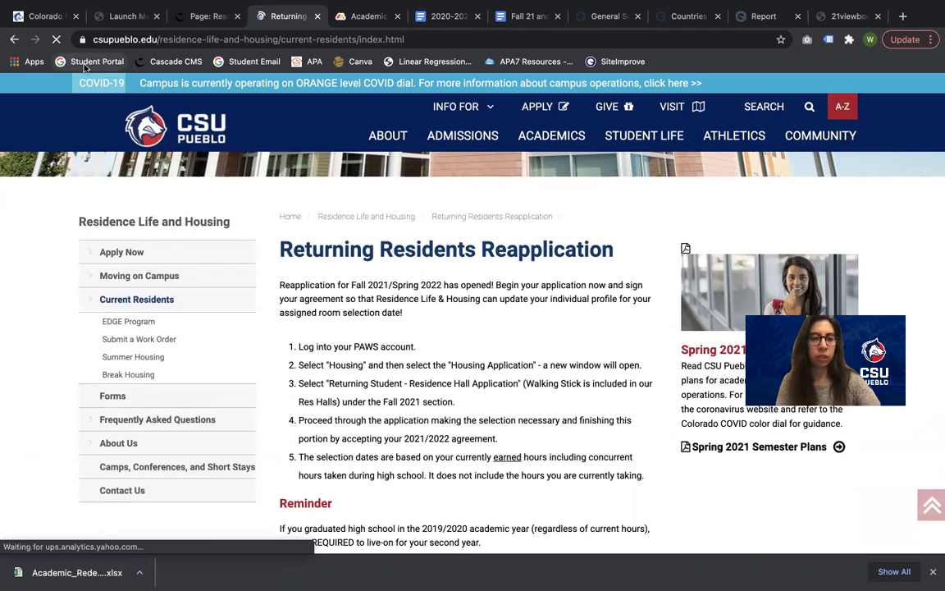
{"action": "left_click", "coordinate": [142, 420]}
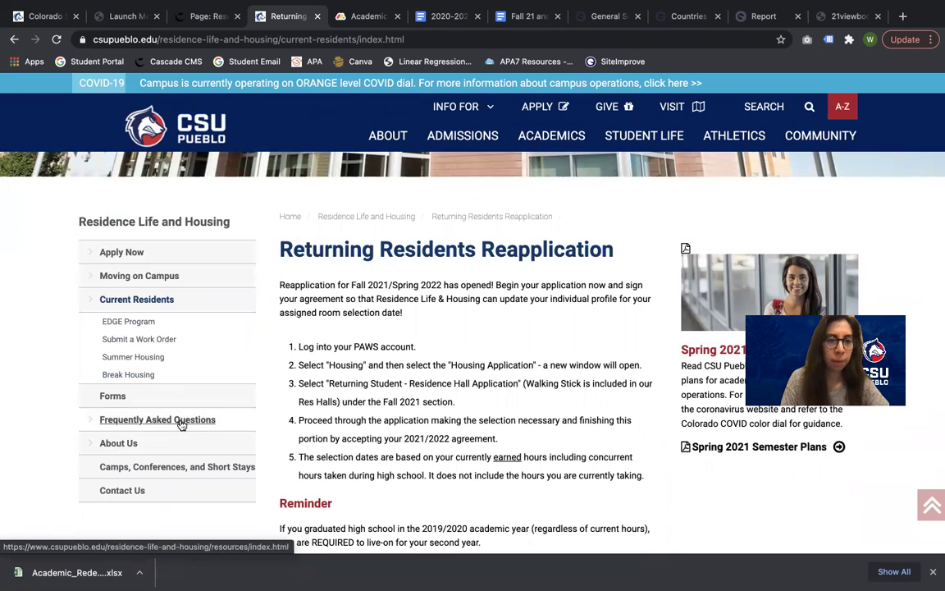
{"action": "scroll", "coordinate": [182, 425], "scroll_direction": "down", "scroll_amount": 3}
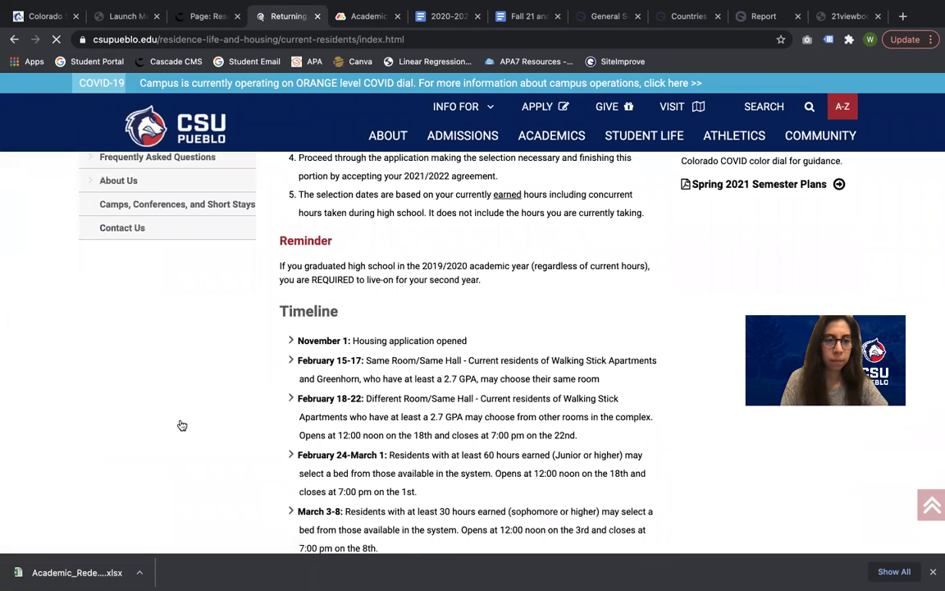
Switch to Cascade CMS and check the publish queue and the recently viewed assets in My Content.
{"action": "left_click", "coordinate": [207, 15]}
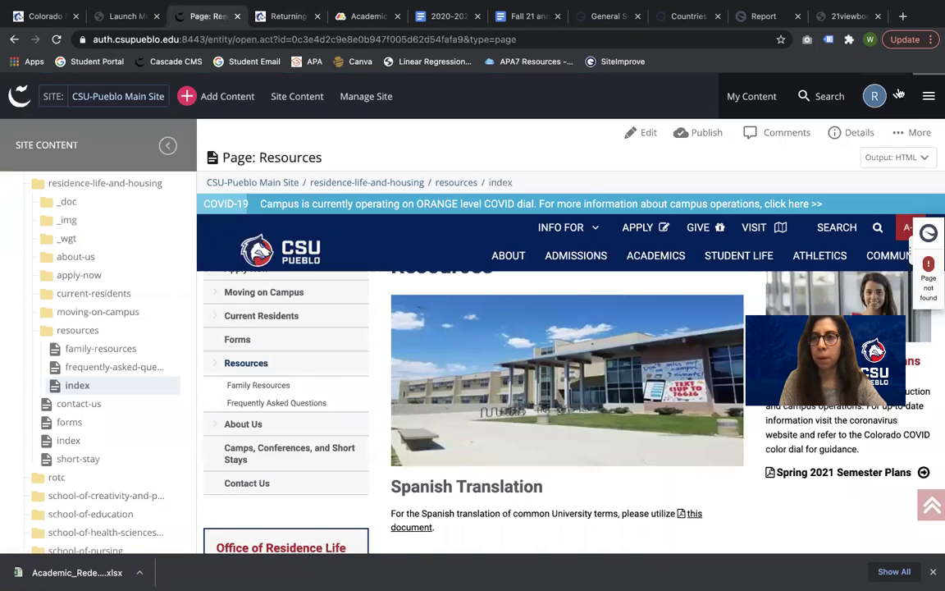
{"action": "left_click", "coordinate": [929, 97]}
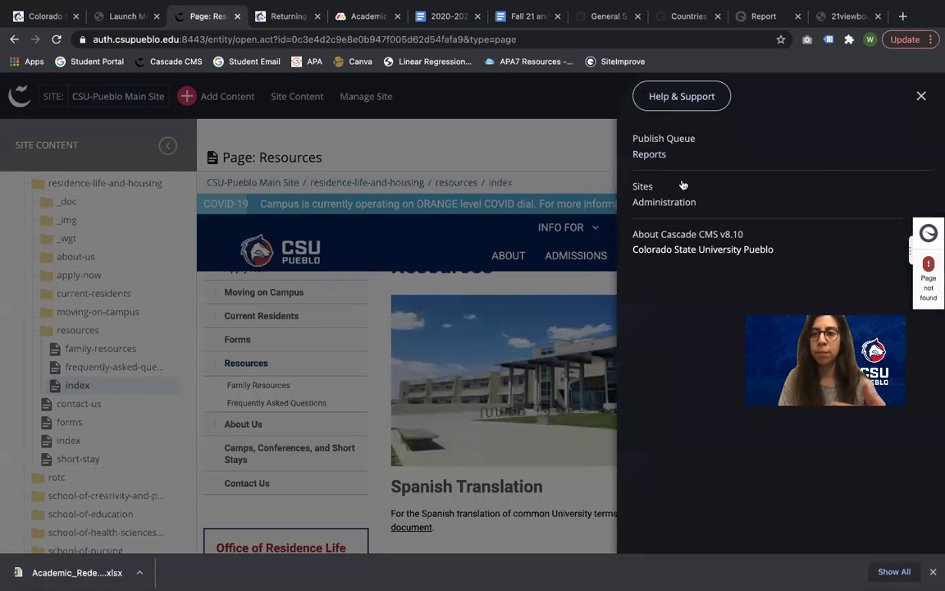
{"action": "left_click", "coordinate": [681, 145]}
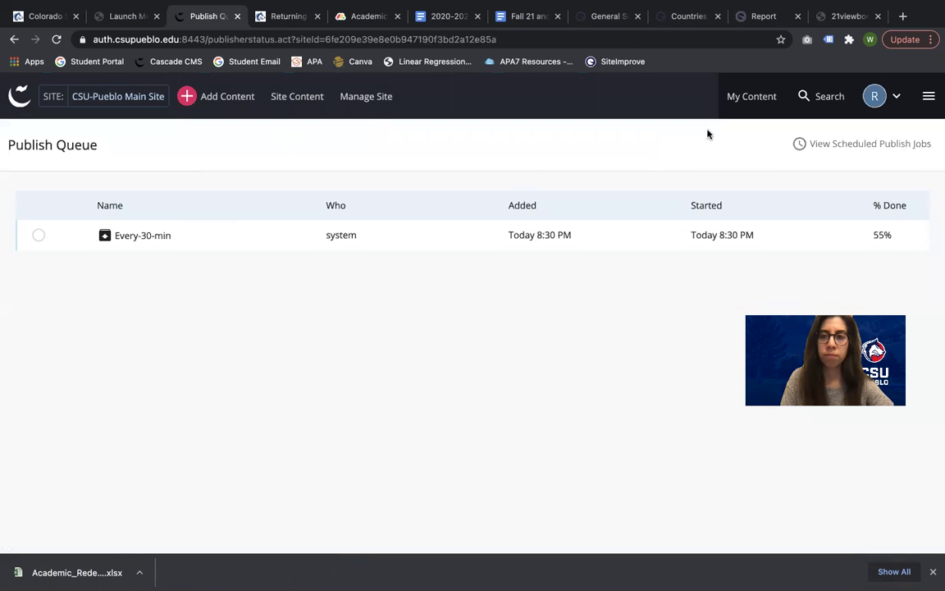
{"action": "left_click", "coordinate": [741, 105]}
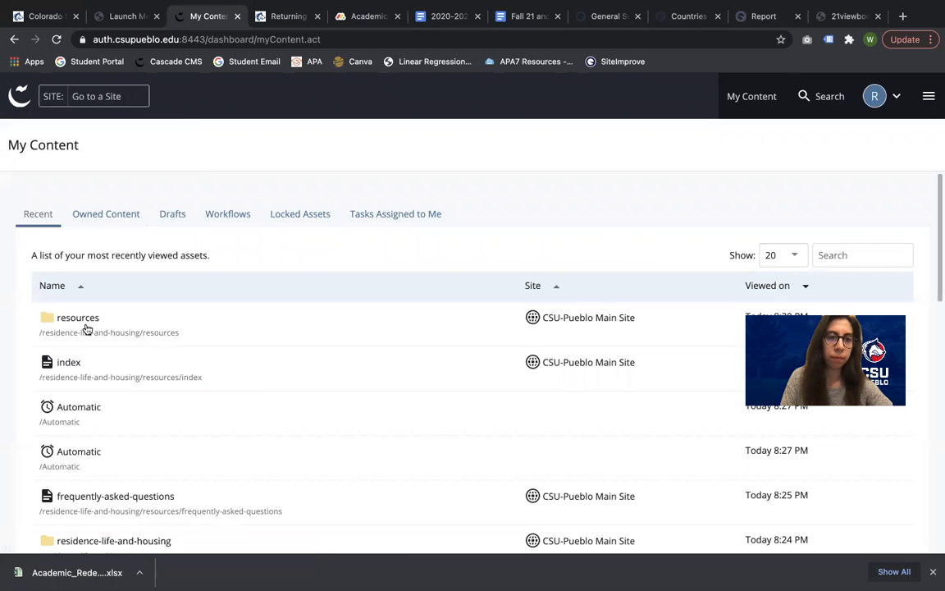
Return to the live Current Residents page and look over its section navigation again.
{"action": "left_click", "coordinate": [266, 20]}
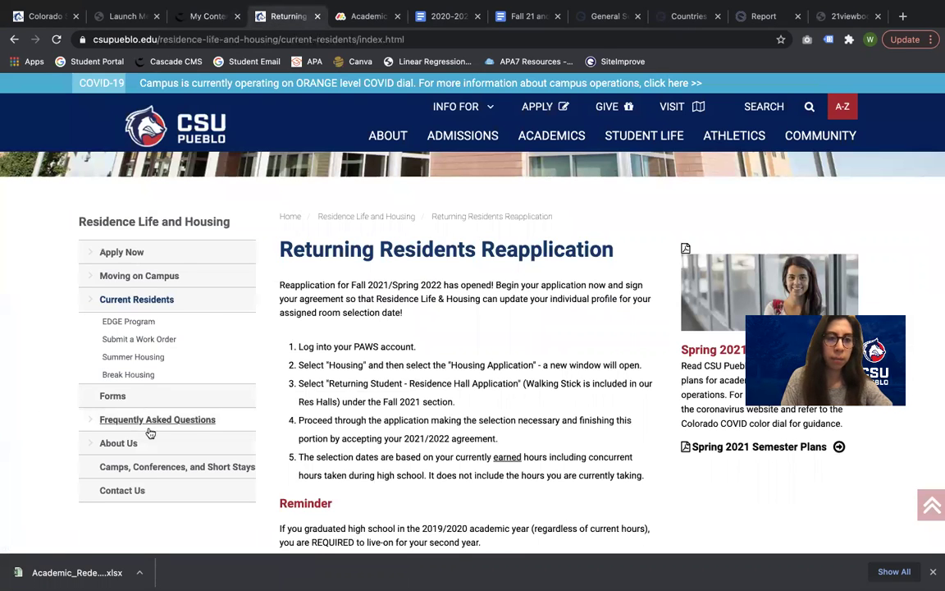
{"action": "scroll", "coordinate": [137, 429], "scroll_direction": "down", "scroll_amount": 4}
{"action": "scroll", "coordinate": [135, 424], "scroll_direction": "up", "scroll_amount": 4}
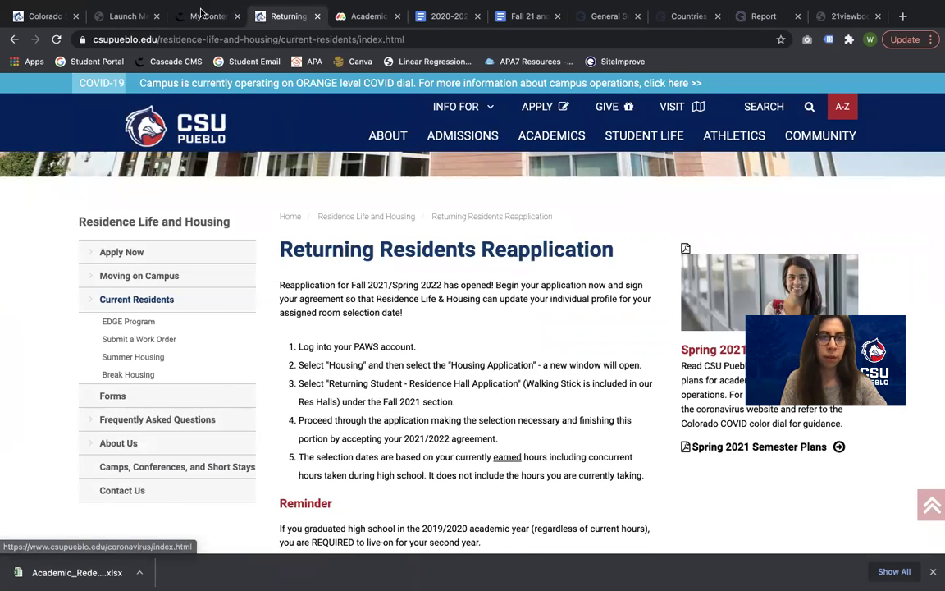
In Cascade CMS, open the index page of the current-residents folder and check the section navigation in its preview.
{"action": "key", "text": "ctrl+shift+Tab"}
{"action": "left_click", "coordinate": [121, 99]}
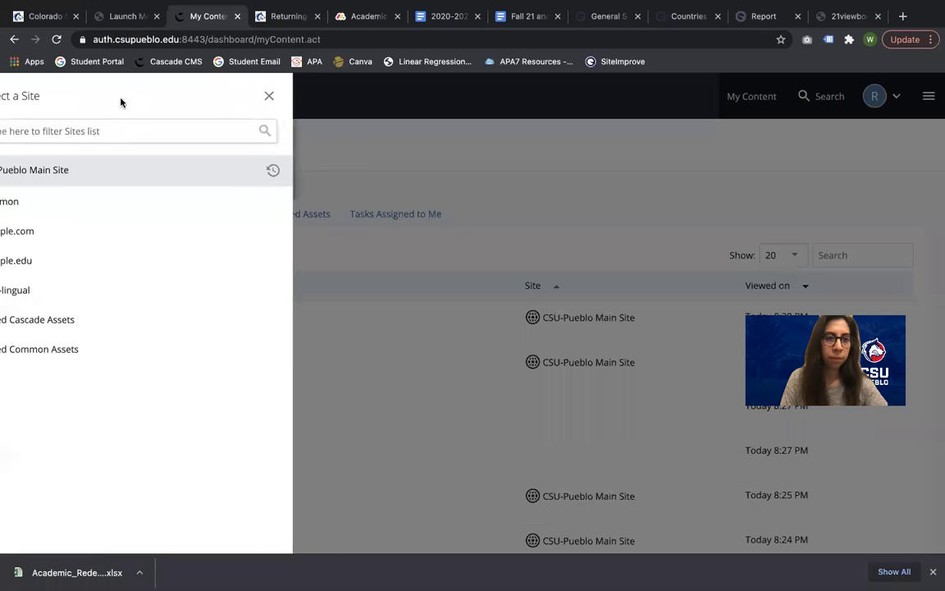
{"action": "left_click", "coordinate": [304, 96]}
{"action": "left_click", "coordinate": [79, 363]}
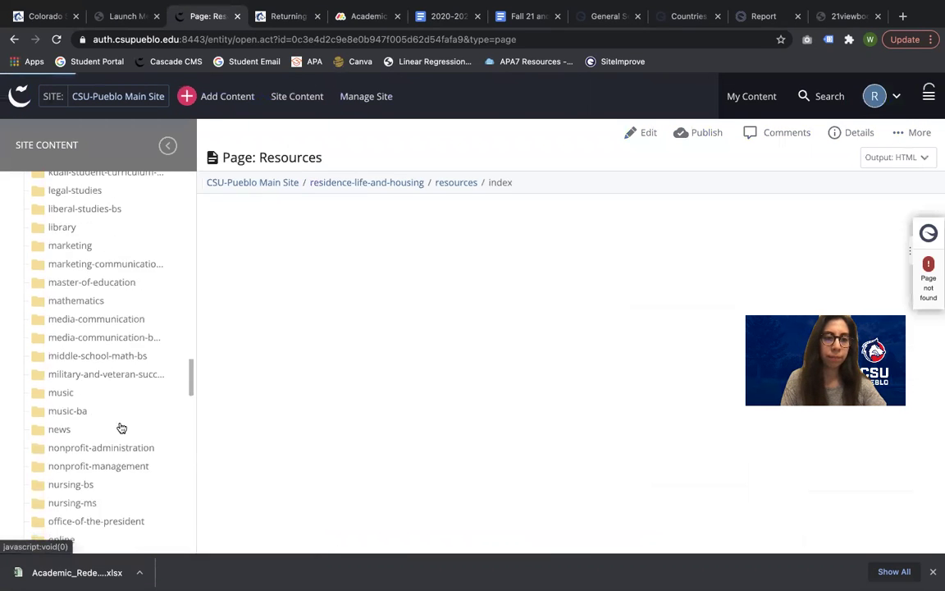
{"action": "scroll", "coordinate": [121, 427], "scroll_direction": "down", "scroll_amount": 2}
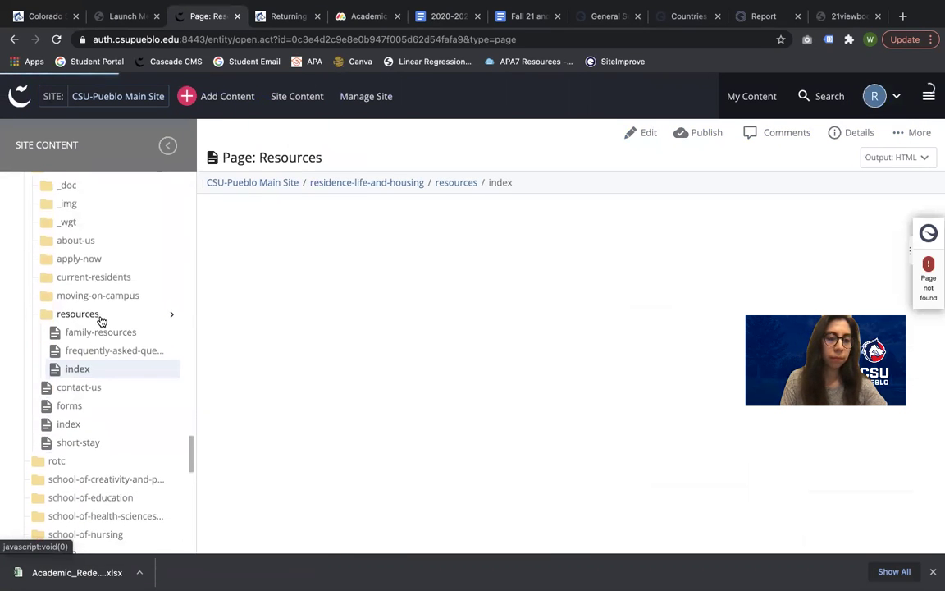
{"action": "left_click", "coordinate": [96, 276]}
{"action": "left_click", "coordinate": [80, 331]}
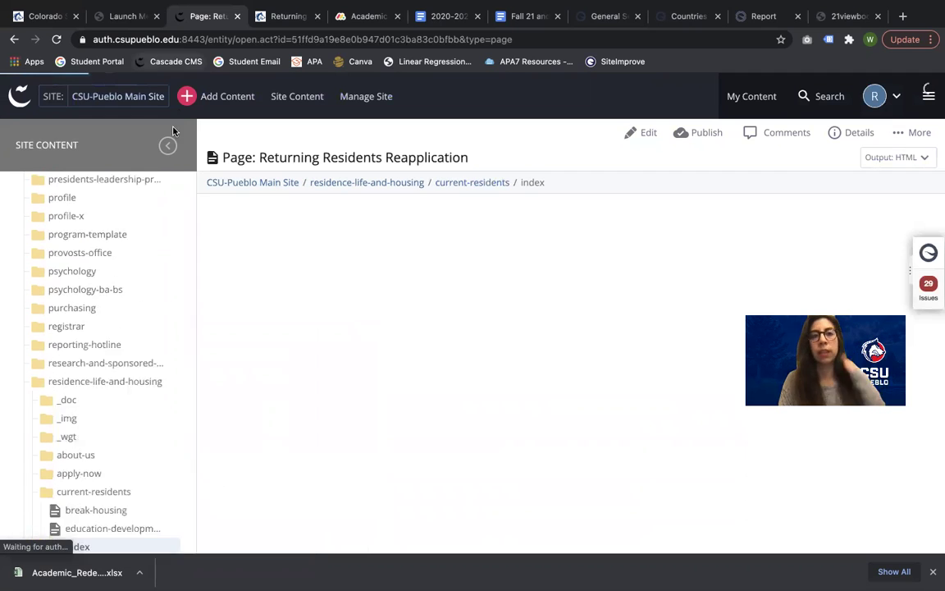
{"action": "left_click", "coordinate": [167, 147]}
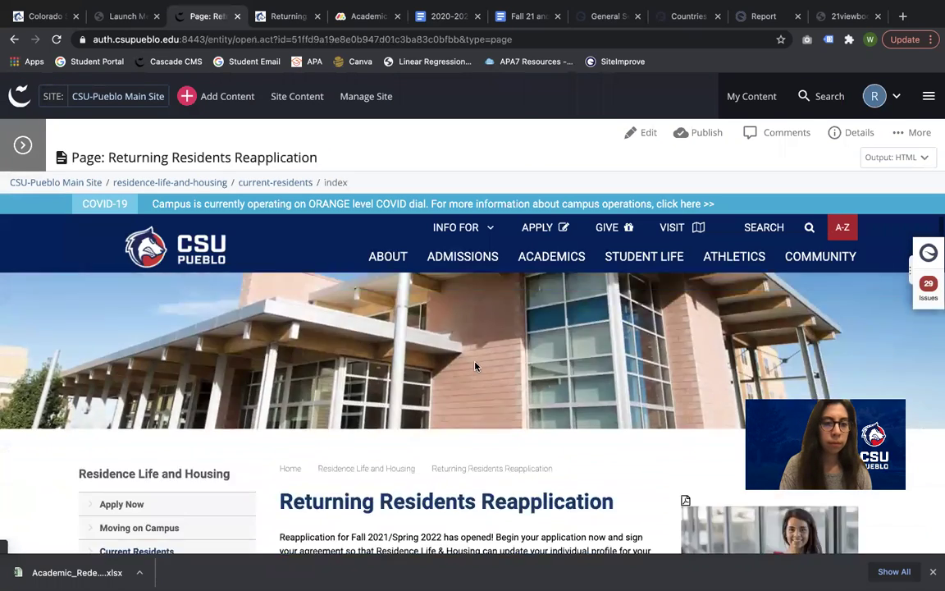
{"action": "scroll", "coordinate": [475, 366], "scroll_direction": "down", "scroll_amount": 2}
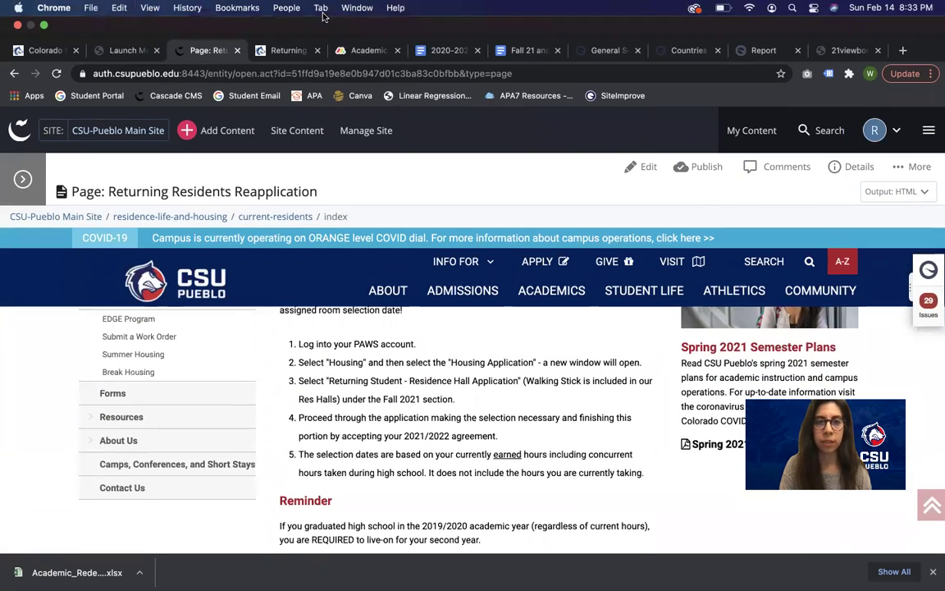
Reload the live Current Residents page and compare its navigation with the Cascade preview.
{"action": "left_click", "coordinate": [287, 16]}
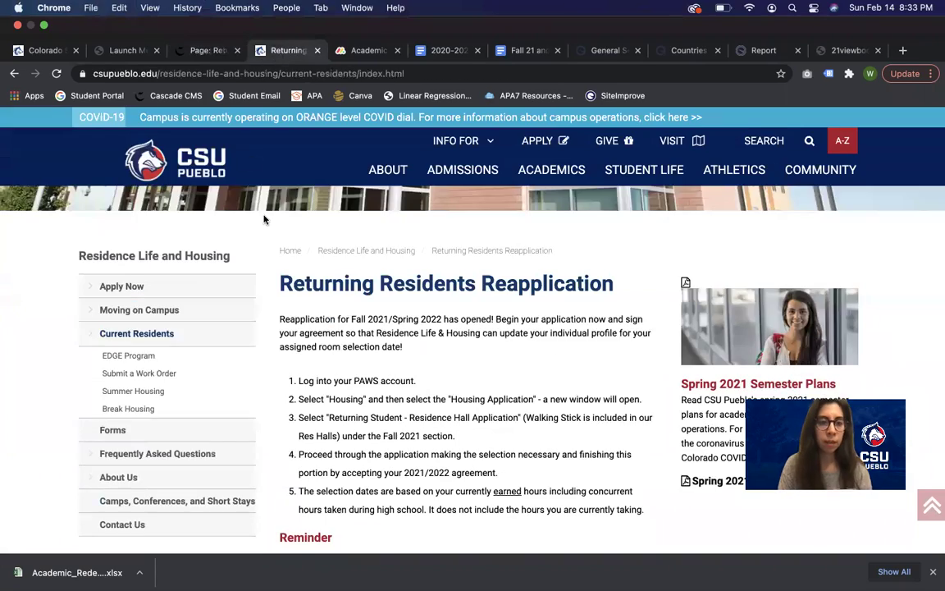
{"action": "left_click", "coordinate": [243, 454]}
{"action": "scroll", "coordinate": [243, 458], "scroll_direction": "down", "scroll_amount": 3}
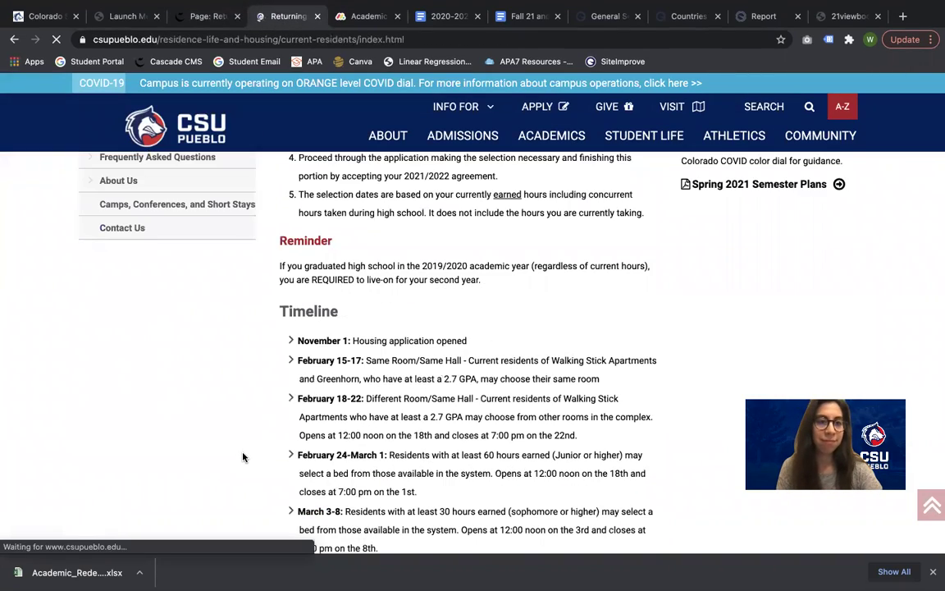
{"action": "scroll", "coordinate": [243, 453], "scroll_direction": "up", "scroll_amount": 5}
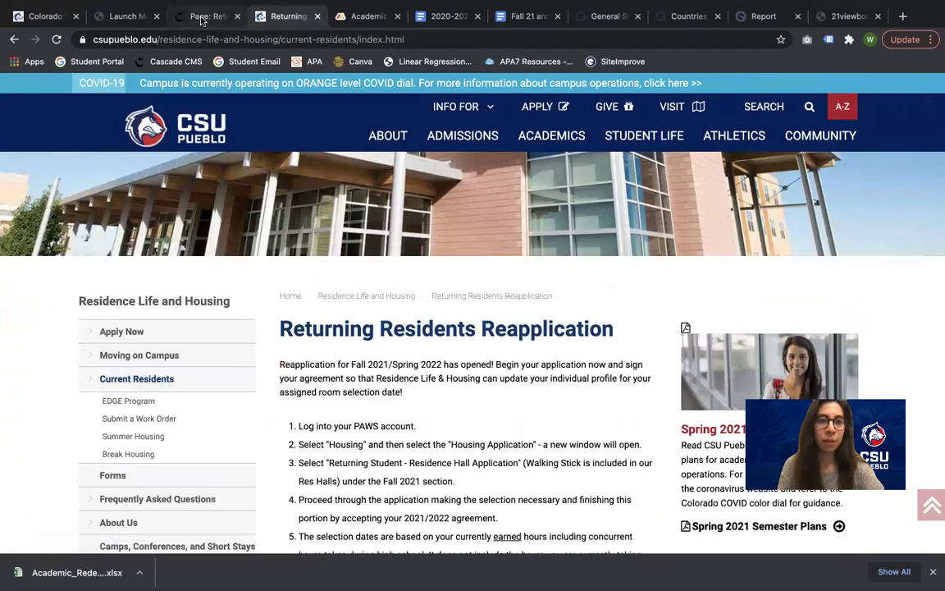
Return to Cascade CMS and publish the whole residence-life-and-housing folder again.
{"action": "left_click", "coordinate": [201, 16]}
{"action": "scroll", "coordinate": [196, 337], "scroll_direction": "up", "scroll_amount": 4}
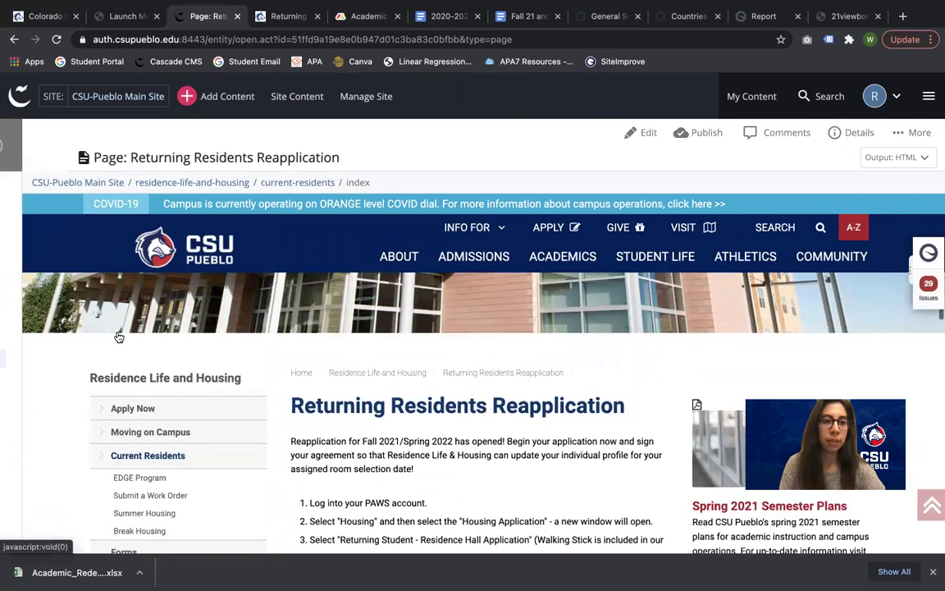
{"action": "right_click", "coordinate": [121, 194]}
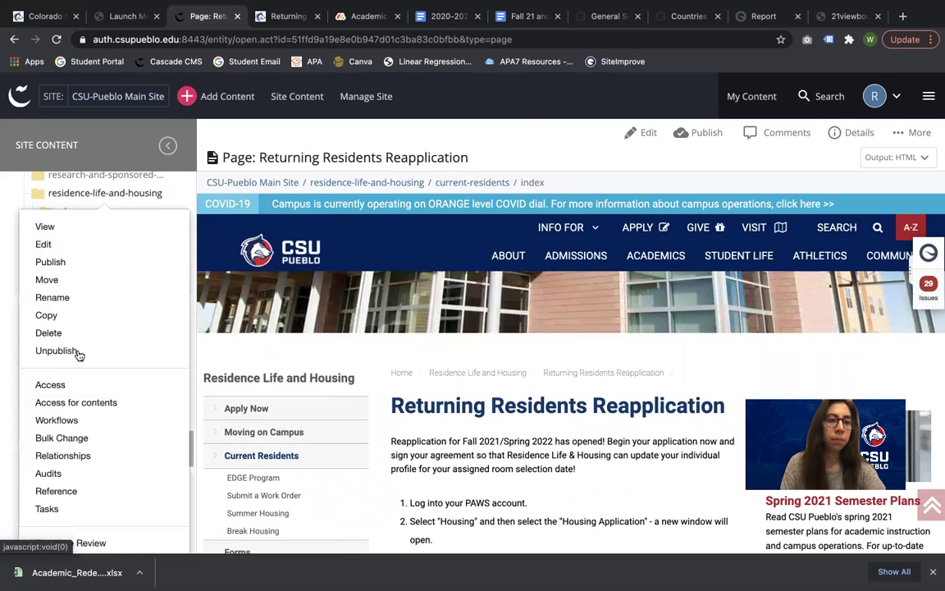
{"action": "left_click", "coordinate": [73, 267]}
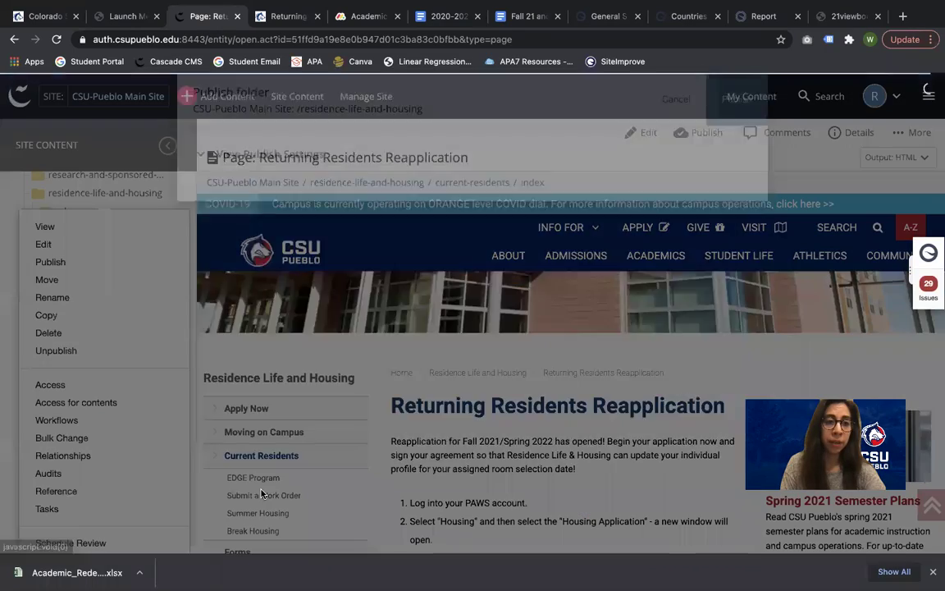
{"action": "left_click", "coordinate": [225, 399]}
{"action": "left_click", "coordinate": [225, 383]}
{"action": "left_click", "coordinate": [749, 113]}
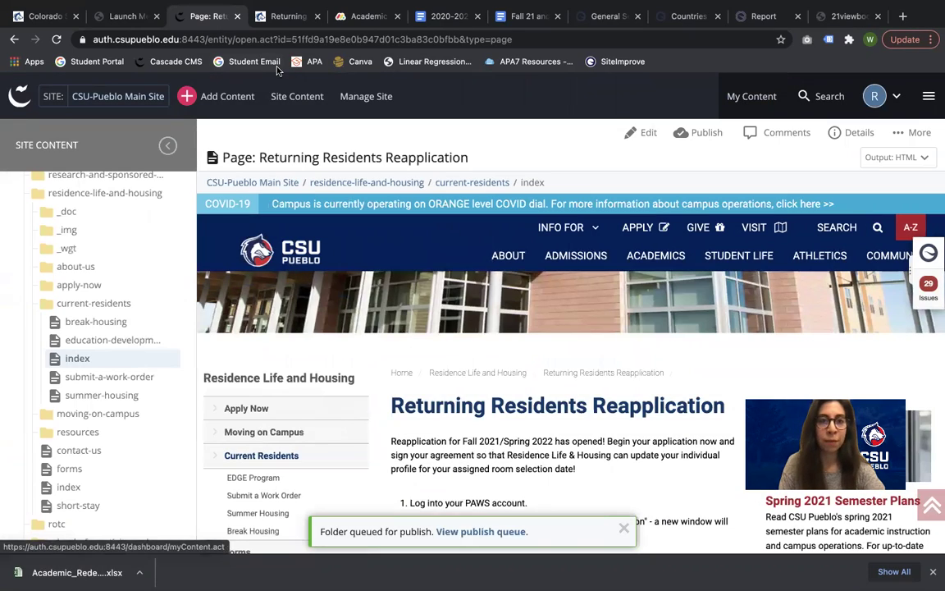
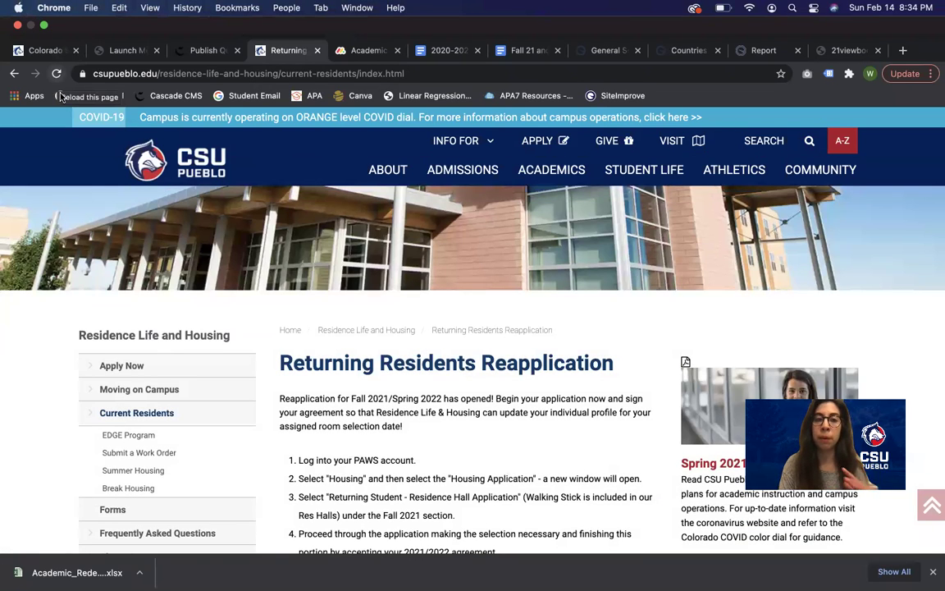
Check the live section navigation on the Moving on Campus, Current Residents and About Us pages.
{"action": "scroll", "coordinate": [157, 289], "scroll_direction": "down", "scroll_amount": 3}
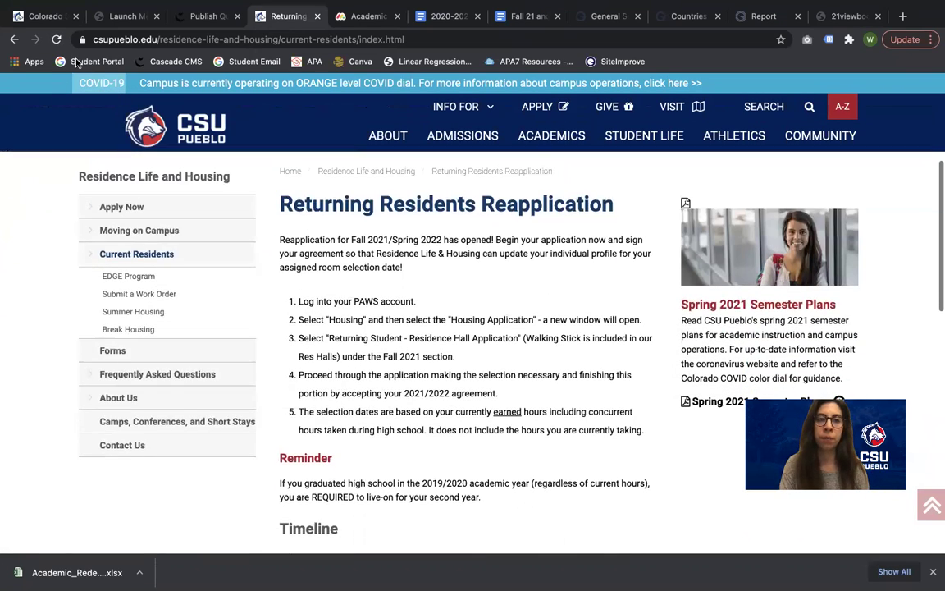
{"action": "left_click", "coordinate": [134, 230]}
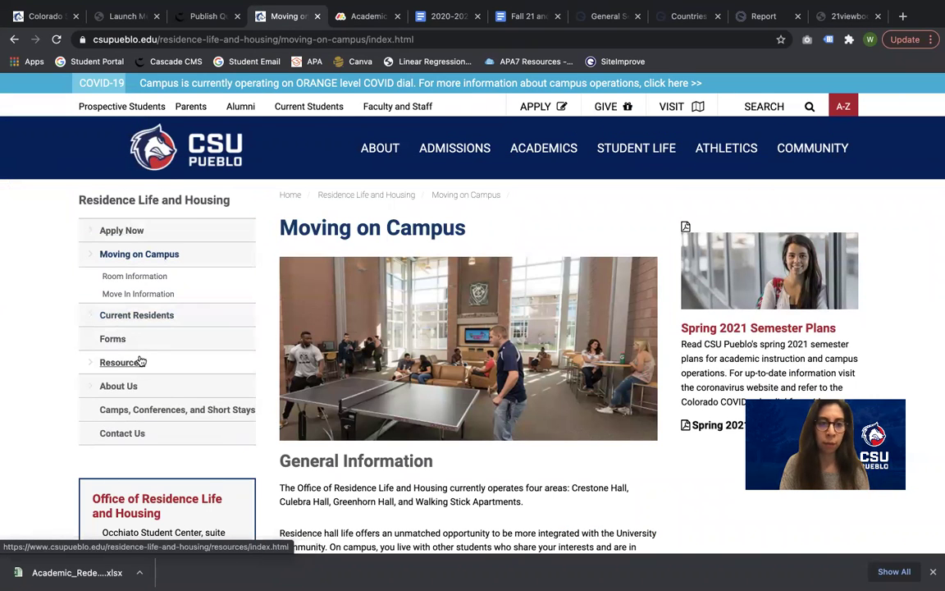
{"action": "left_click", "coordinate": [138, 316]}
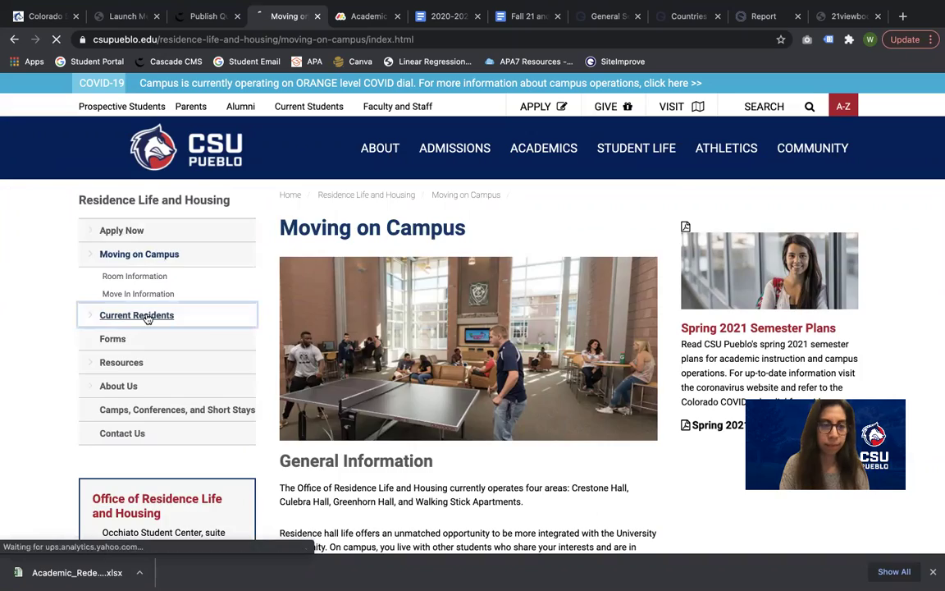
{"action": "scroll", "coordinate": [153, 360], "scroll_direction": "down", "scroll_amount": 3}
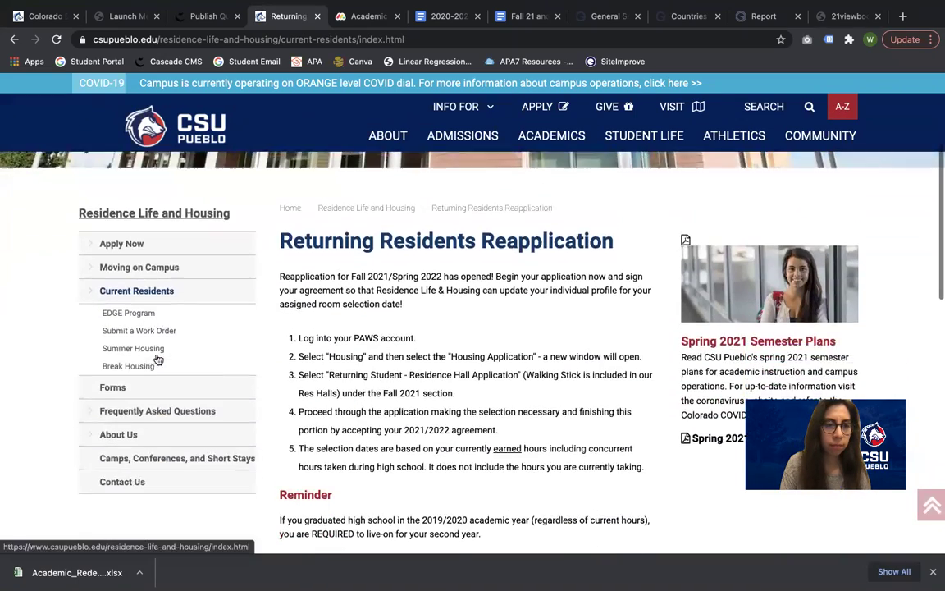
{"action": "left_click", "coordinate": [127, 408]}
{"action": "scroll", "coordinate": [123, 394], "scroll_direction": "down", "scroll_amount": 1}
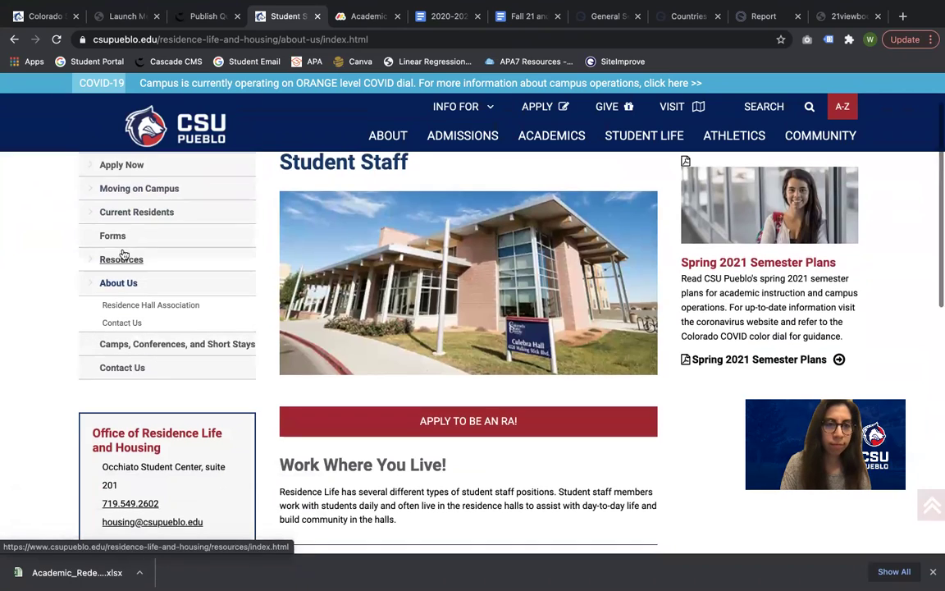
Compare the live Current Residents navigation with the Camps, Conferences, and Short Stays and Apply Now pages, and return to Cascade's publish queue.
{"action": "left_click", "coordinate": [133, 218]}
{"action": "scroll", "coordinate": [141, 422], "scroll_direction": "down", "scroll_amount": 3}
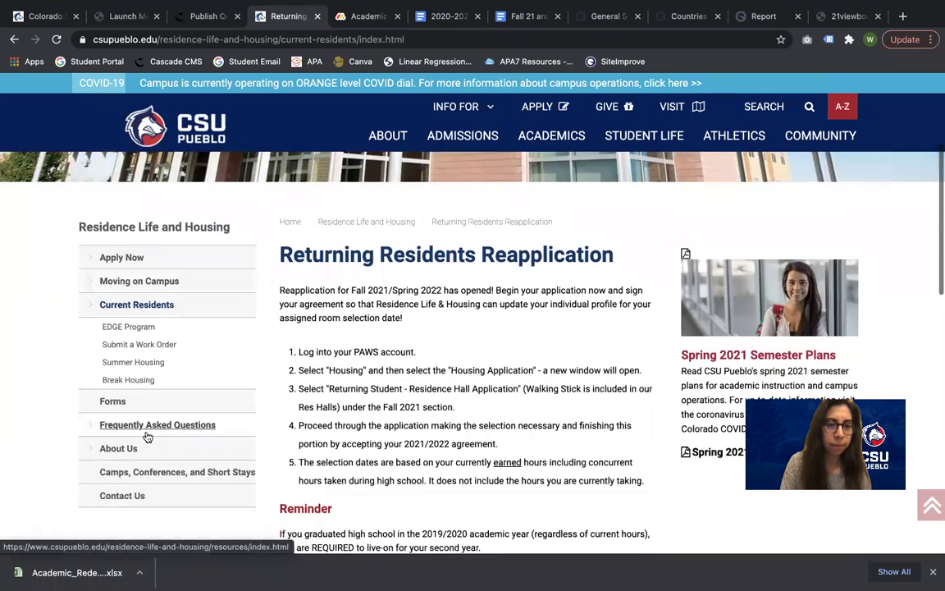
{"action": "left_click", "coordinate": [148, 475]}
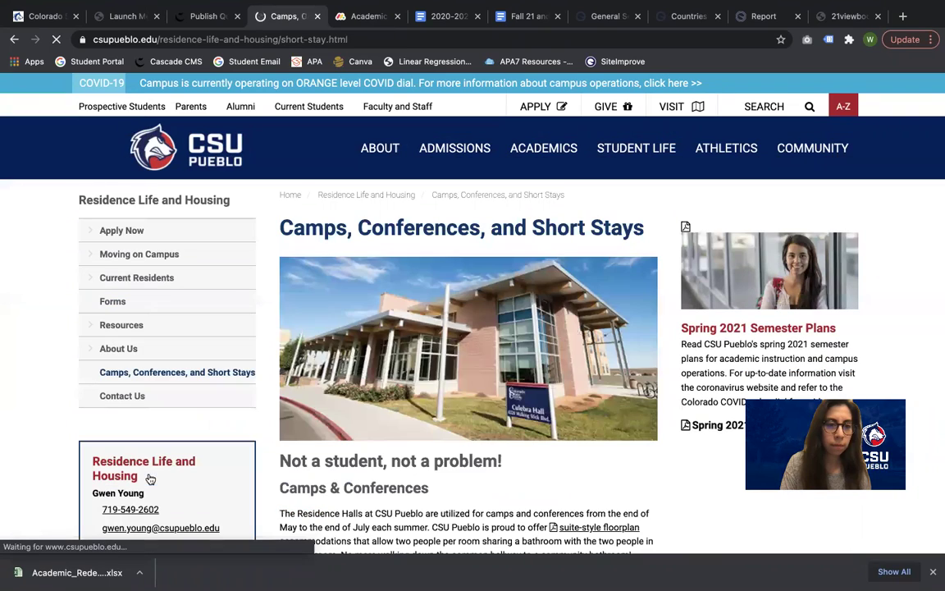
{"action": "left_click", "coordinate": [138, 223]}
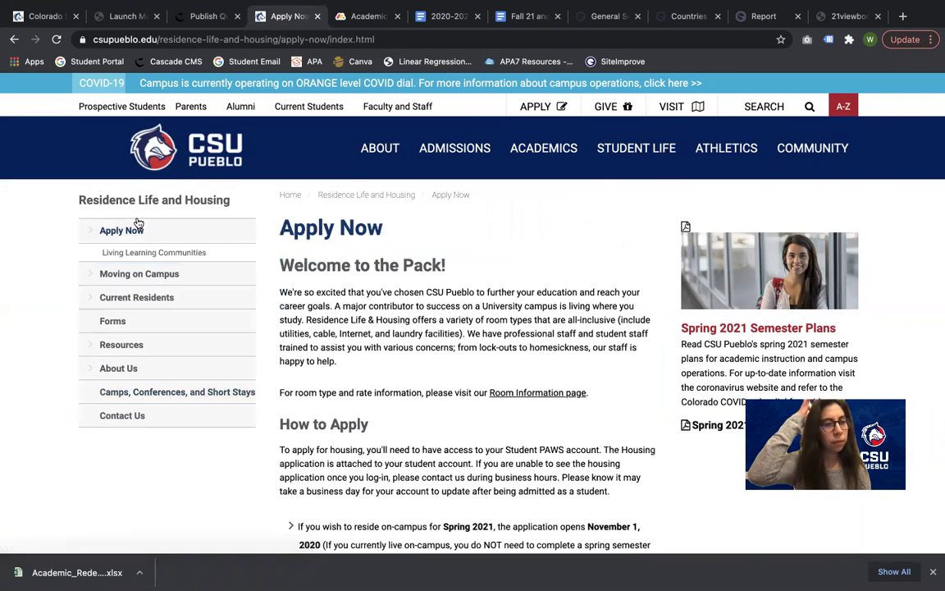
{"action": "left_click", "coordinate": [150, 299]}
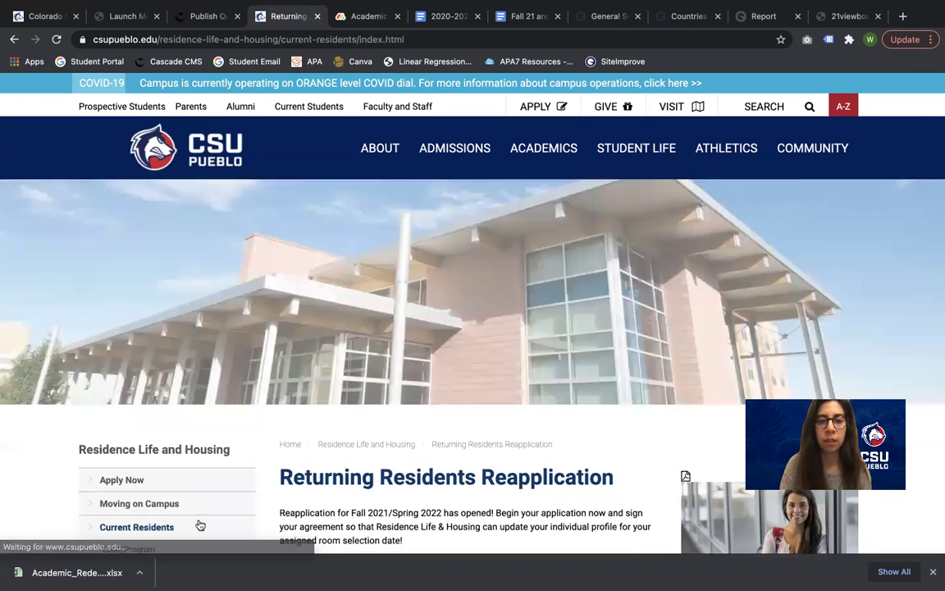
{"action": "scroll", "coordinate": [210, 526], "scroll_direction": "down", "scroll_amount": 3}
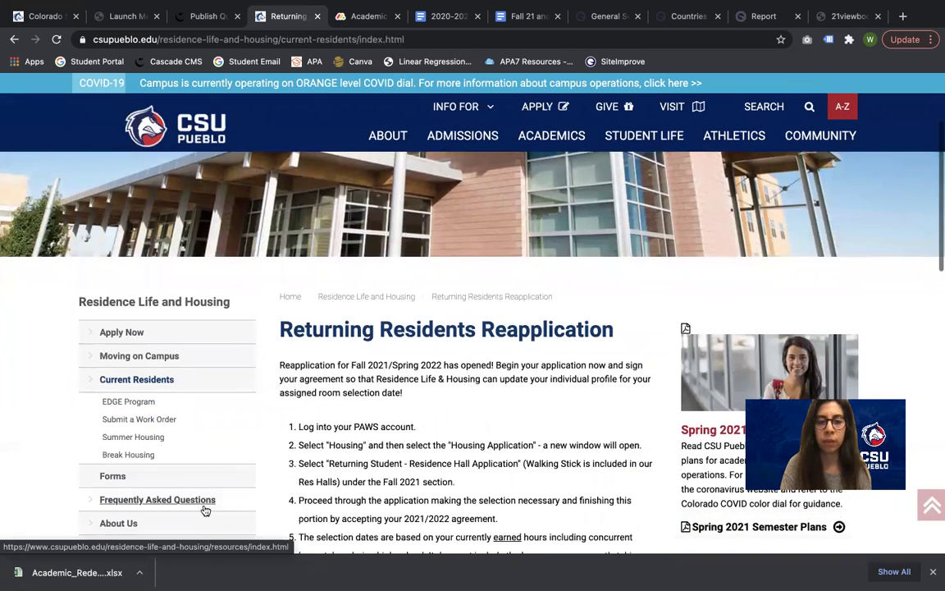
{"action": "left_click", "coordinate": [201, 16]}
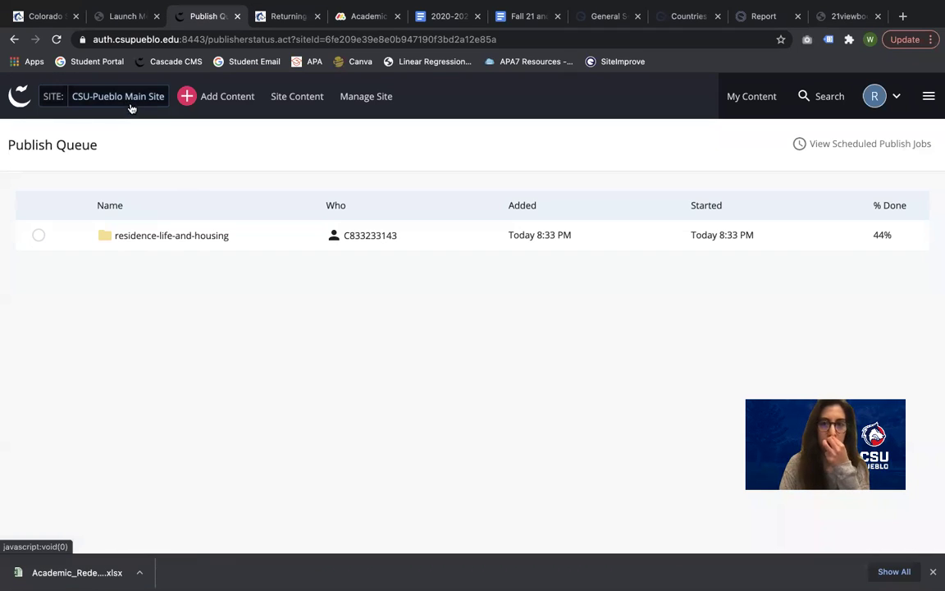
Remove the residence-life-and-housing job from the publish queue and go back to the CSU-Pueblo Main Site content.
{"action": "left_click", "coordinate": [38, 234]}
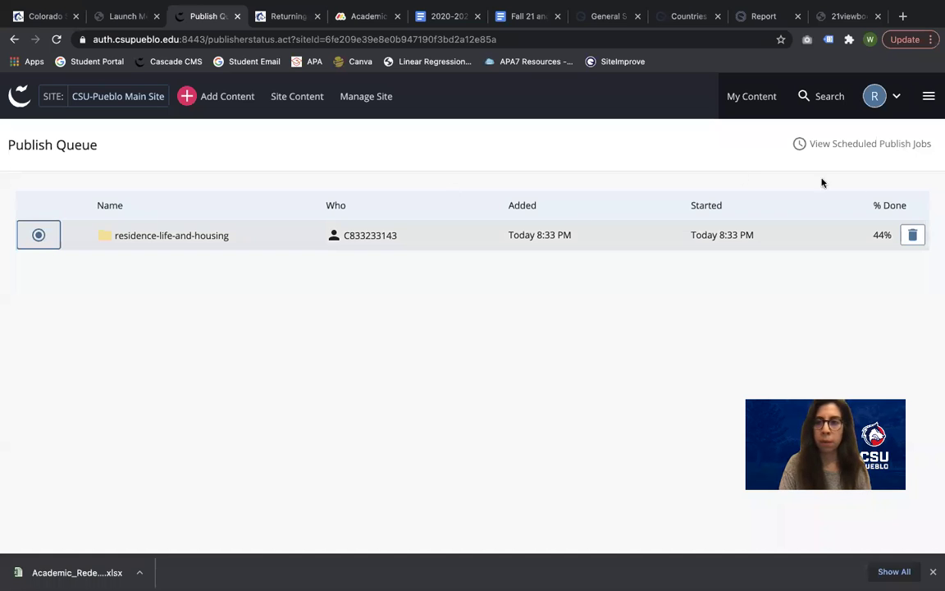
{"action": "left_click", "coordinate": [914, 233]}
{"action": "left_click", "coordinate": [110, 96]}
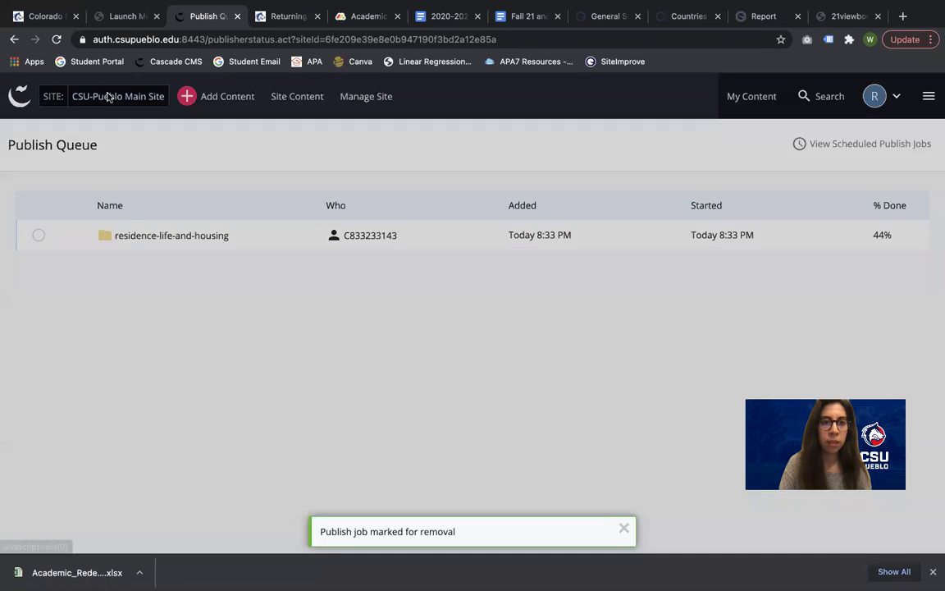
{"action": "left_click", "coordinate": [104, 169]}
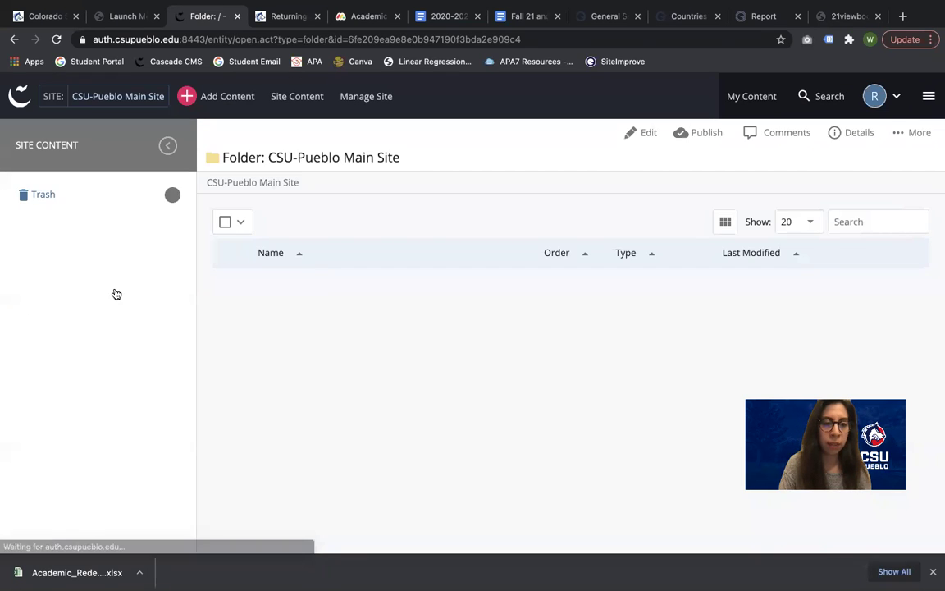
Expand the residence-life-and-housing folder and its current-residents subfolder in the site content tree.
{"action": "scroll", "coordinate": [116, 293], "scroll_direction": "down", "scroll_amount": 20}
{"action": "scroll", "coordinate": [116, 293], "scroll_direction": "down", "scroll_amount": 8}
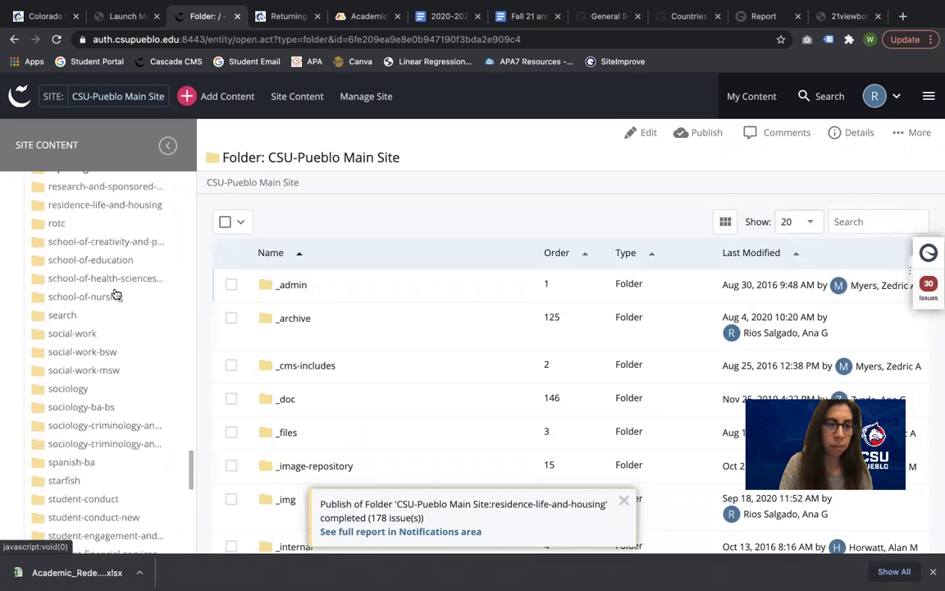
{"action": "scroll", "coordinate": [116, 293], "scroll_direction": "up", "scroll_amount": 5}
{"action": "scroll", "coordinate": [116, 293], "scroll_direction": "up", "scroll_amount": 5}
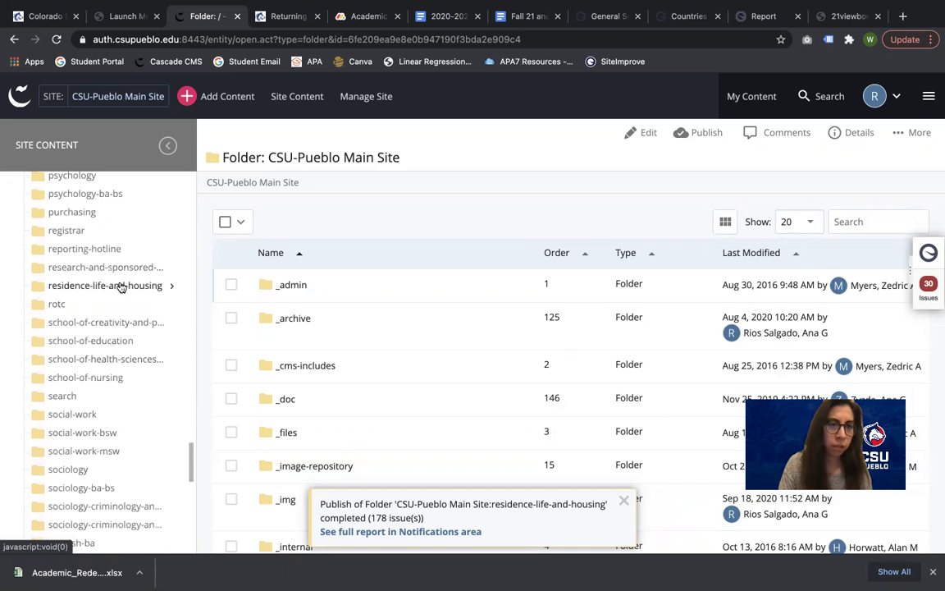
{"action": "left_click", "coordinate": [115, 286]}
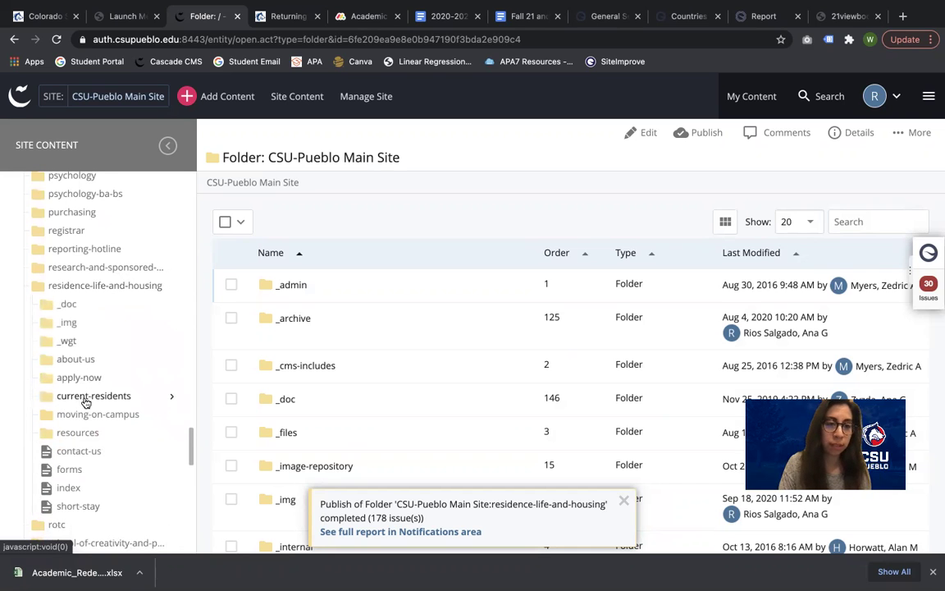
{"action": "scroll", "coordinate": [95, 391], "scroll_direction": "down", "scroll_amount": 1}
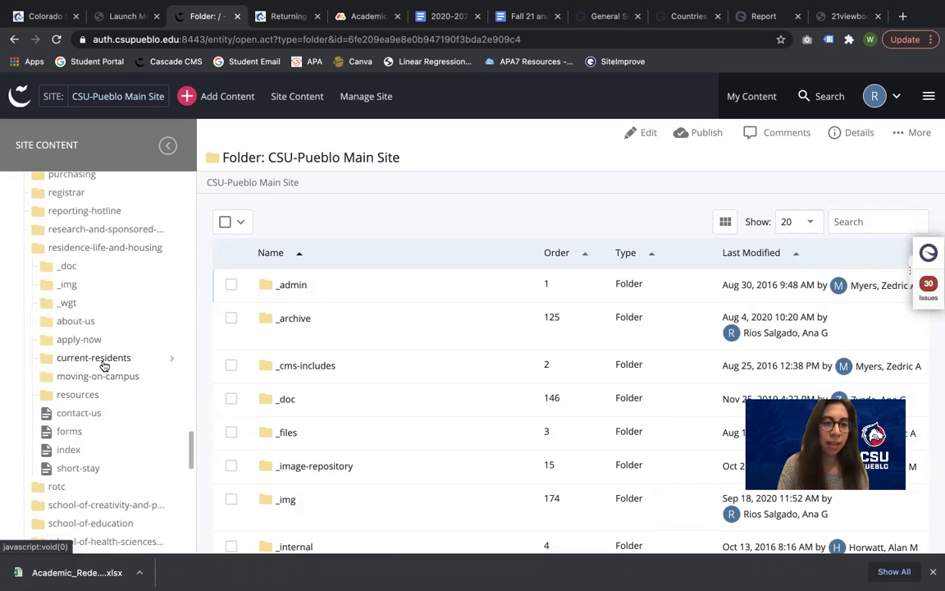
{"action": "left_click", "coordinate": [104, 361]}
Review the current-residents folder's metadata and properties without changing them, and check the section navigation in its index page preview.
{"action": "right_click", "coordinate": [104, 361]}
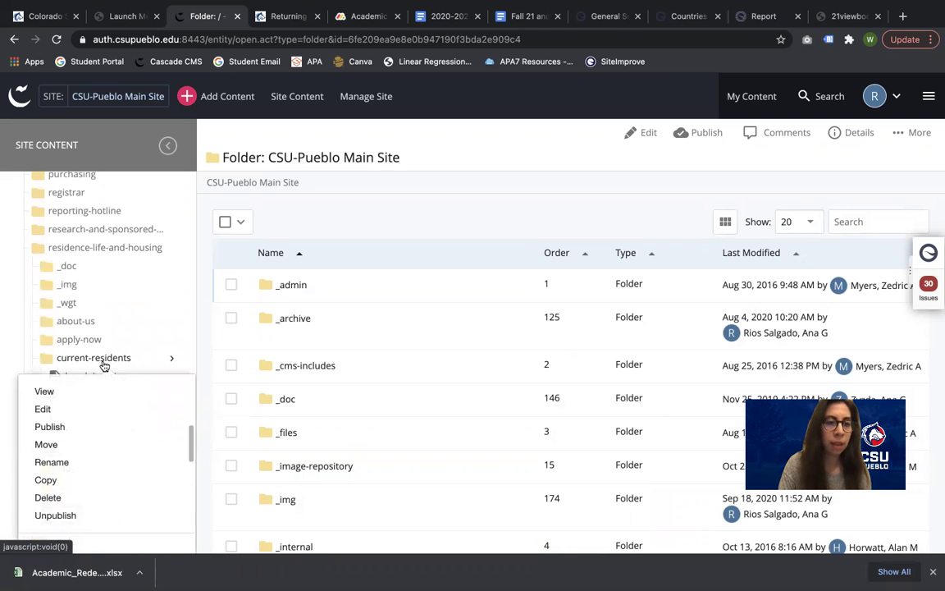
{"action": "scroll", "coordinate": [120, 485], "scroll_direction": "down", "scroll_amount": 2}
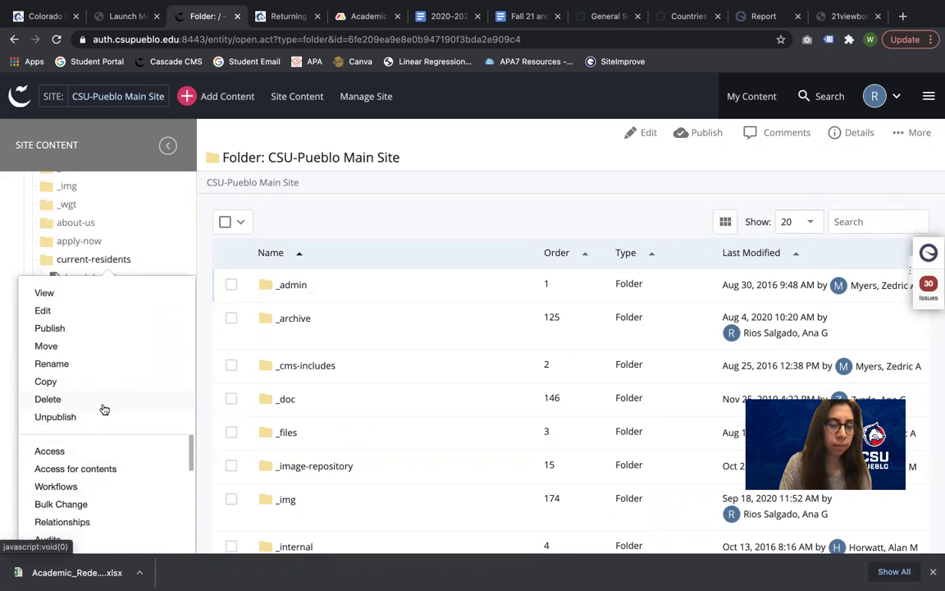
{"action": "left_click", "coordinate": [76, 313]}
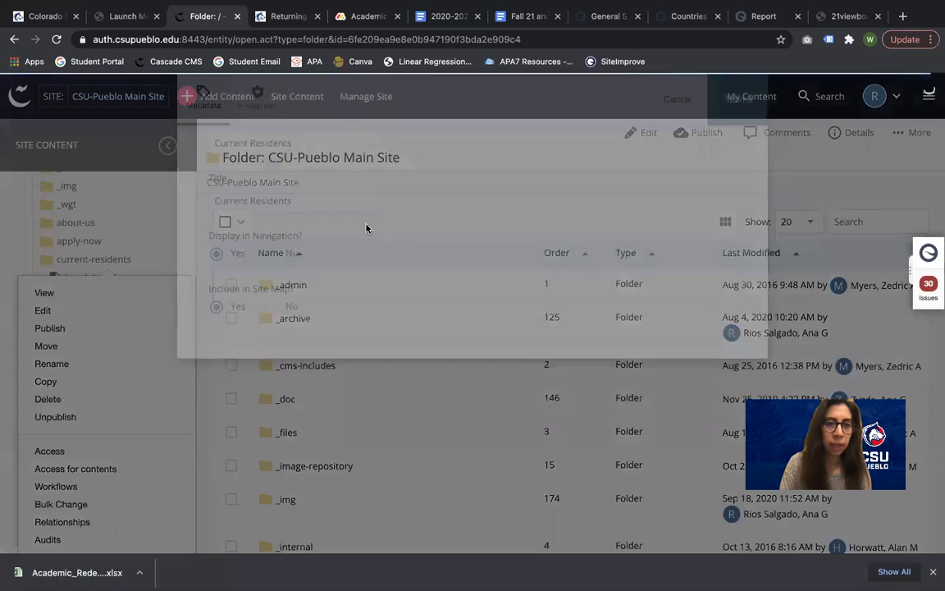
{"action": "left_click", "coordinate": [263, 126]}
{"action": "left_click", "coordinate": [663, 103]}
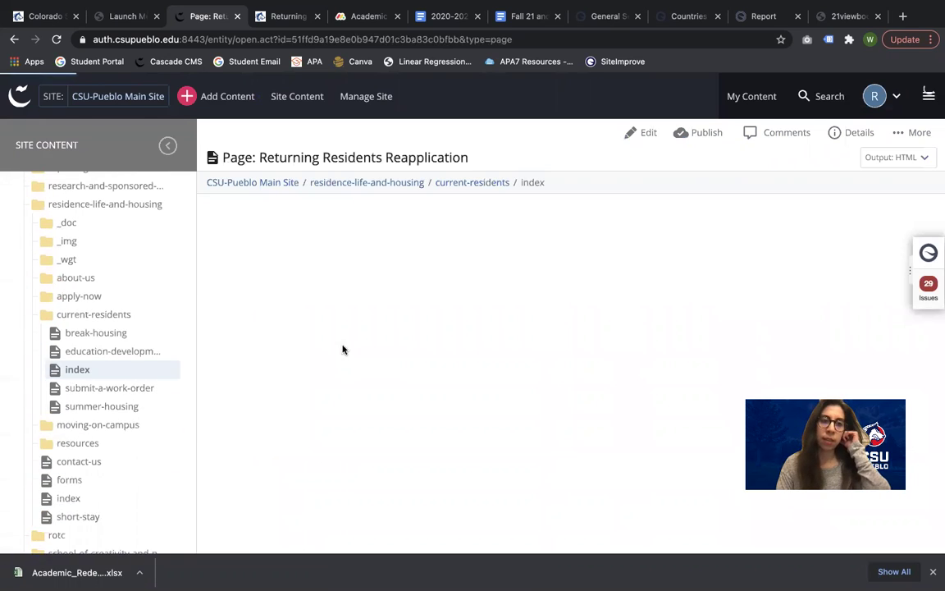
{"action": "scroll", "coordinate": [148, 355], "scroll_direction": "down", "scroll_amount": 1}
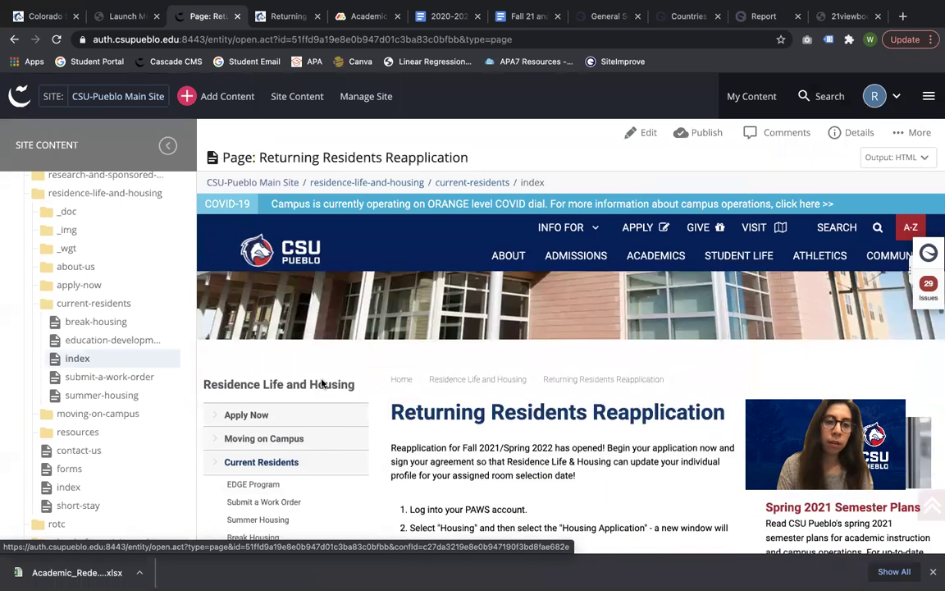
{"action": "scroll", "coordinate": [322, 385], "scroll_direction": "down", "scroll_amount": 2}
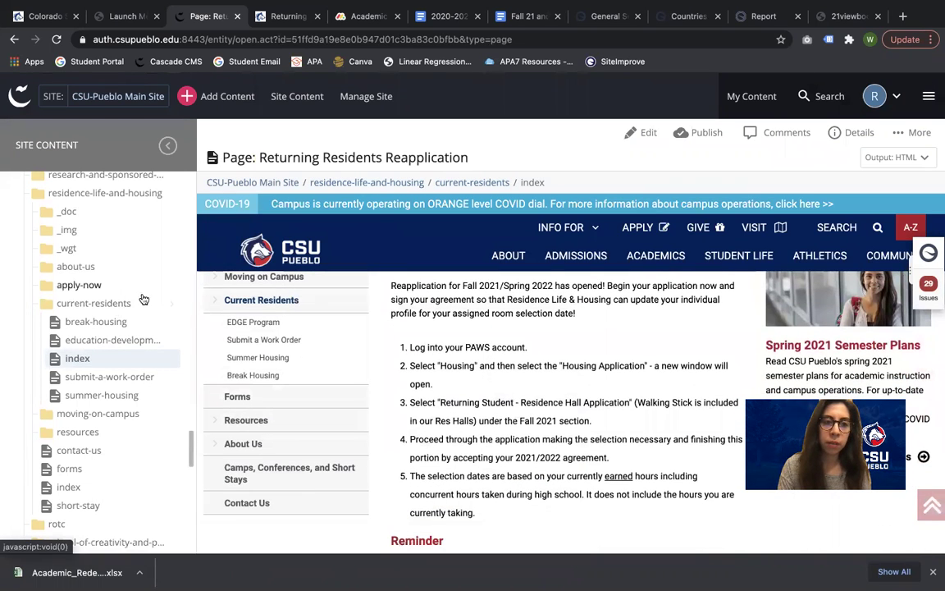
Publish the current-residents folder to the Production and Staging destinations, leaving Beacon Dev out.
{"action": "left_click", "coordinate": [168, 307]}
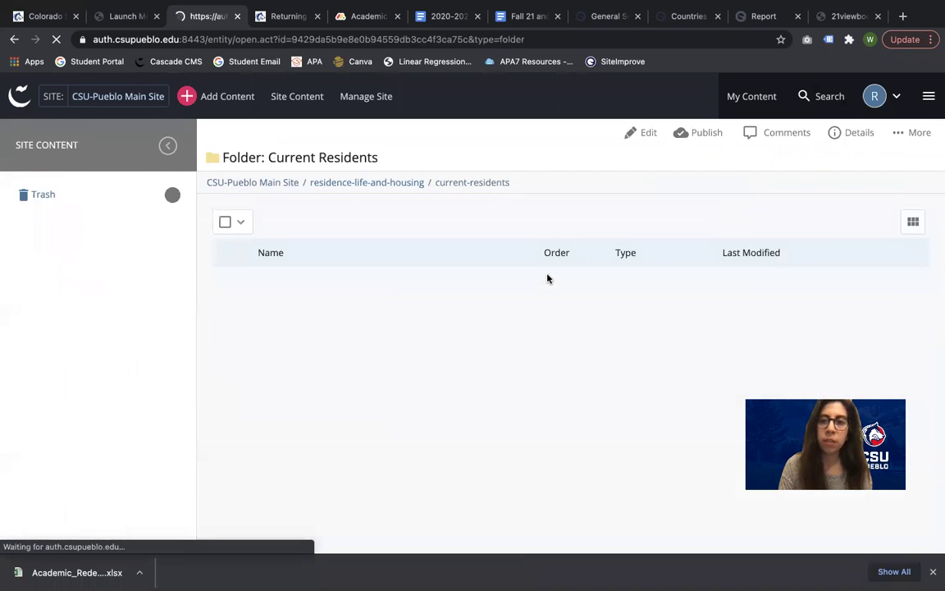
{"action": "left_click", "coordinate": [699, 133]}
{"action": "left_click", "coordinate": [270, 165]}
{"action": "left_click", "coordinate": [225, 400]}
{"action": "left_click", "coordinate": [227, 383]}
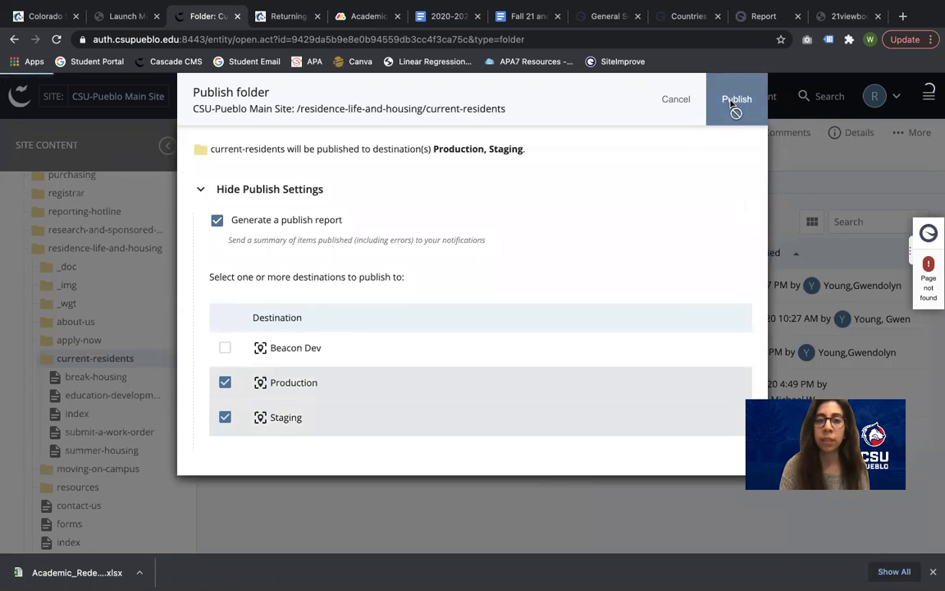
{"action": "left_click", "coordinate": [734, 107]}
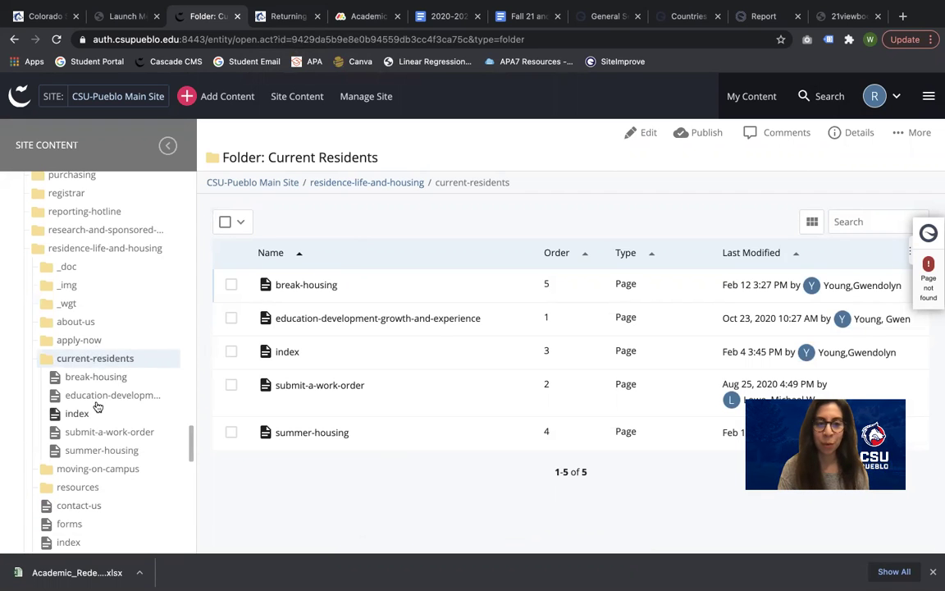
{"action": "left_click", "coordinate": [90, 270]}
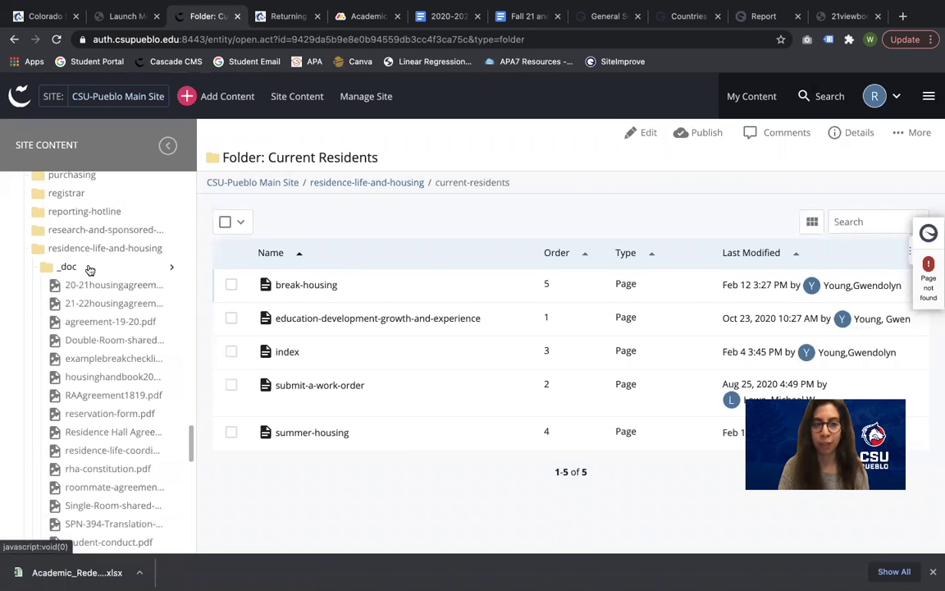
{"action": "left_click", "coordinate": [87, 269]}
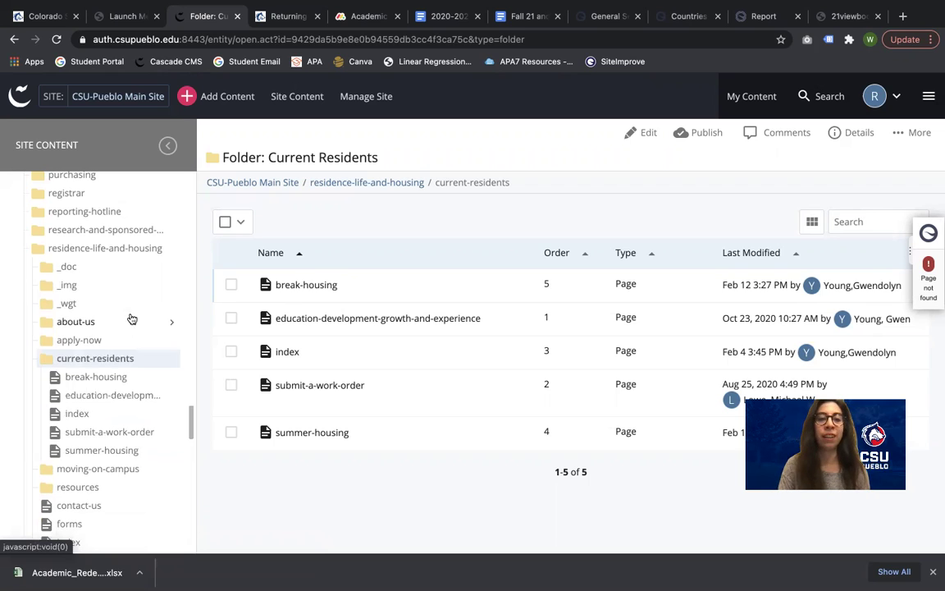
{"action": "scroll", "coordinate": [94, 458], "scroll_direction": "down", "scroll_amount": 3}
{"action": "scroll", "coordinate": [94, 457], "scroll_direction": "down", "scroll_amount": 1}
{"action": "scroll", "coordinate": [94, 457], "scroll_direction": "down", "scroll_amount": 2}
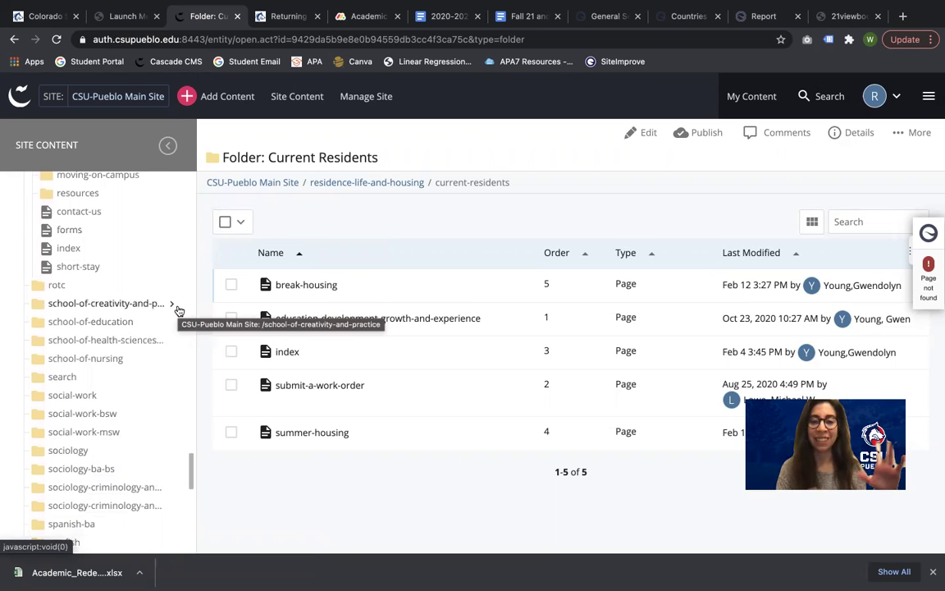
{"action": "scroll", "coordinate": [111, 292], "scroll_direction": "up", "scroll_amount": 2}
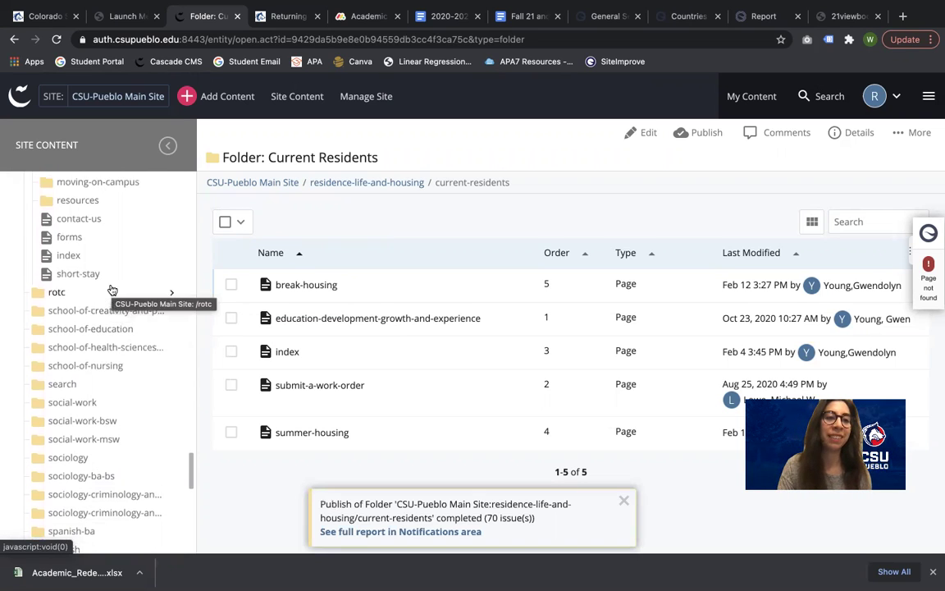
Reload the live Returning Residents Reapplication page and check the entries in its section navigation.
{"action": "left_click", "coordinate": [256, 23]}
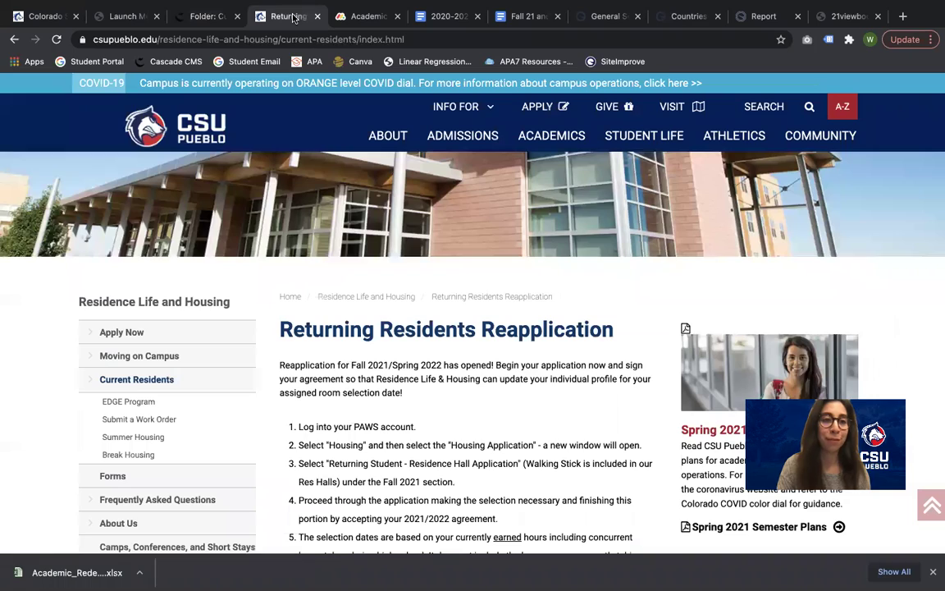
{"action": "key", "text": "ctrl+r"}
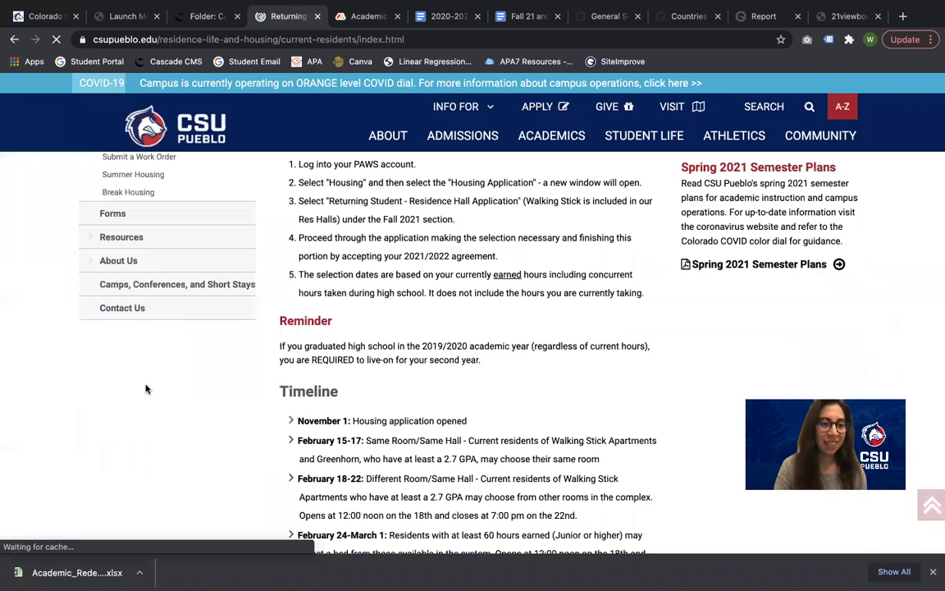
{"action": "scroll", "coordinate": [176, 318], "scroll_direction": "down", "scroll_amount": 1}
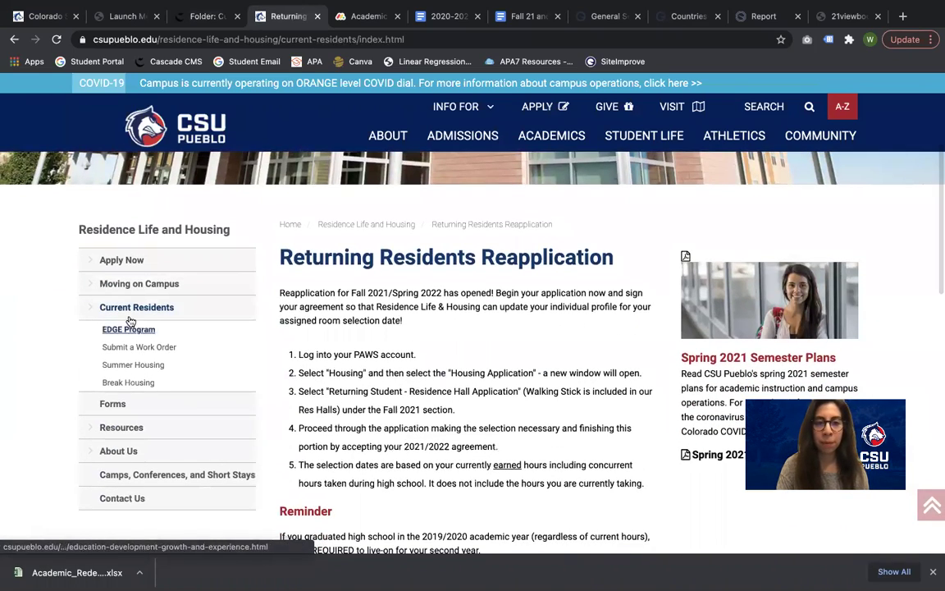
Check the section navigation on the live Resources, Camps, Conferences, and Short Stays, and About Us pages.
{"action": "left_click", "coordinate": [122, 428]}
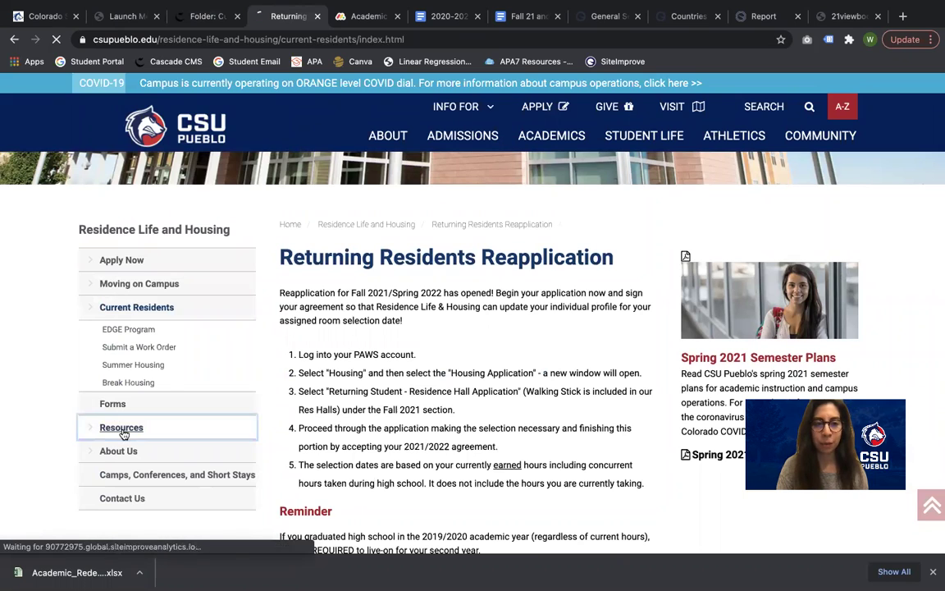
{"action": "left_click", "coordinate": [131, 388]}
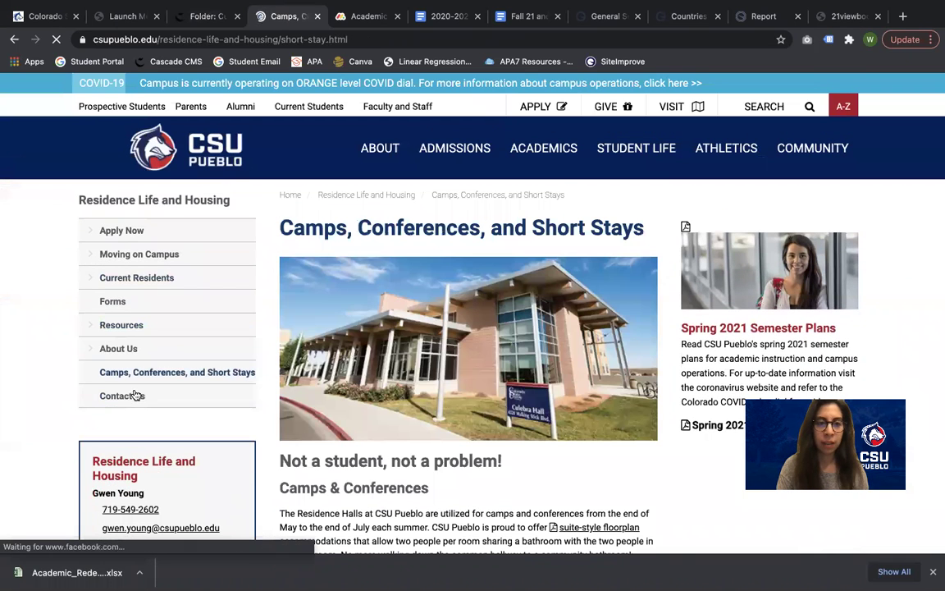
{"action": "left_click", "coordinate": [118, 348]}
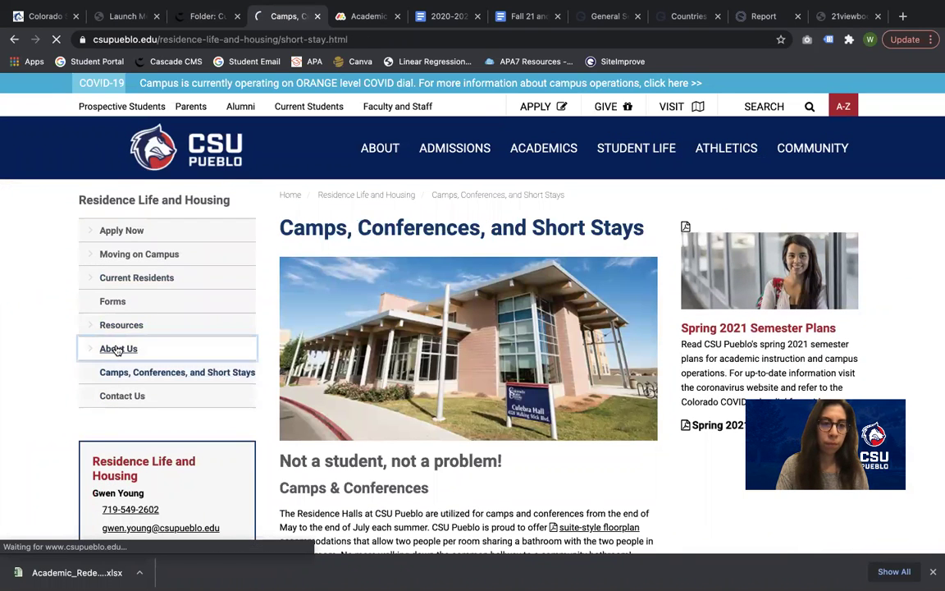